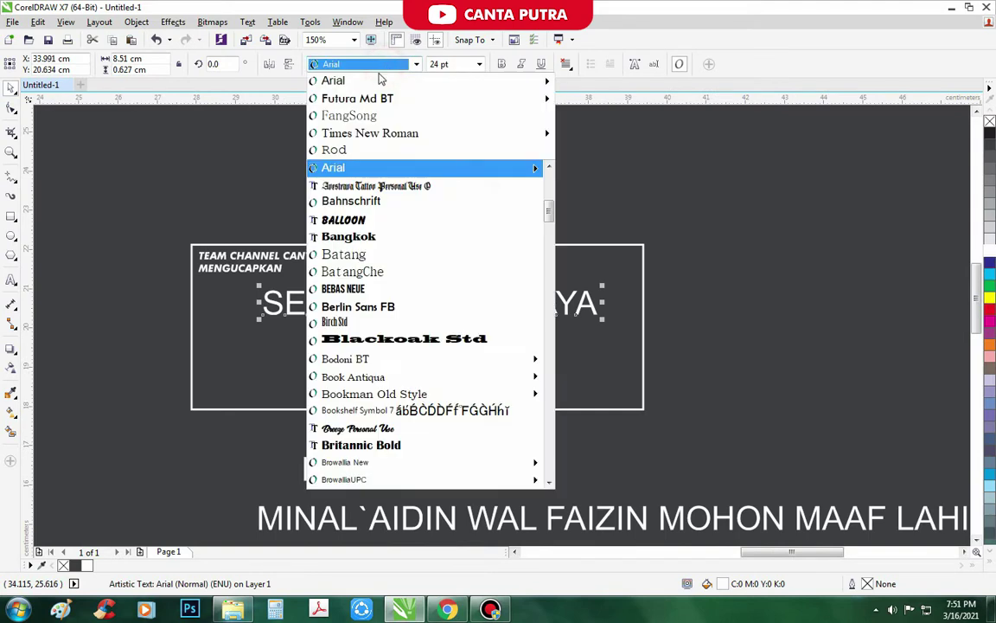
Set the SELAMAT HARI RAYA text in the Bangkok font and scale it down inside the frame
{"action": "left_click", "coordinate": [368, 232]}
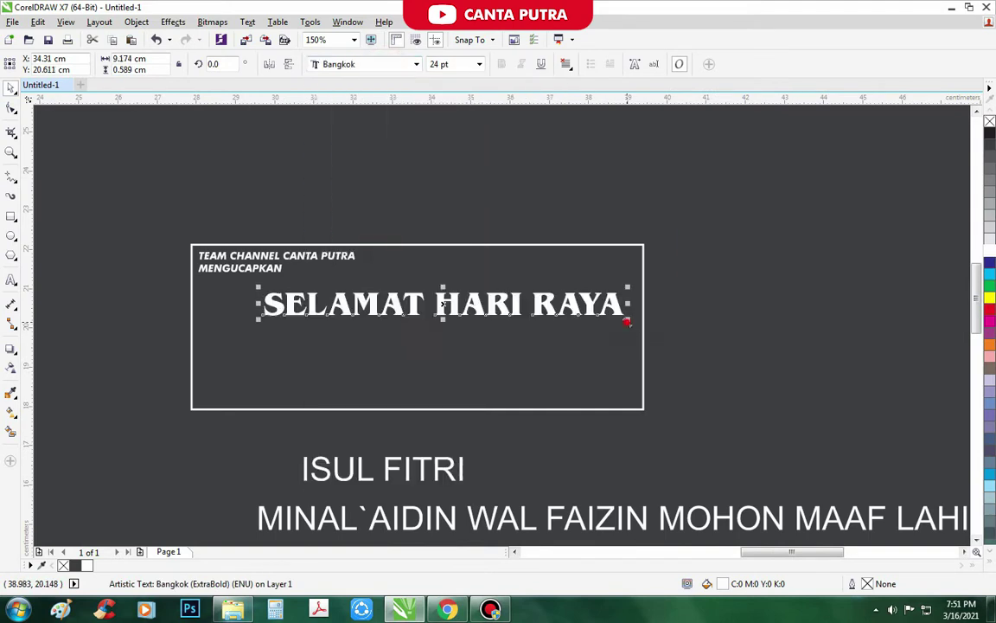
{"action": "left_click_drag", "start_coordinate": [628, 320], "coordinate": [418, 307]}
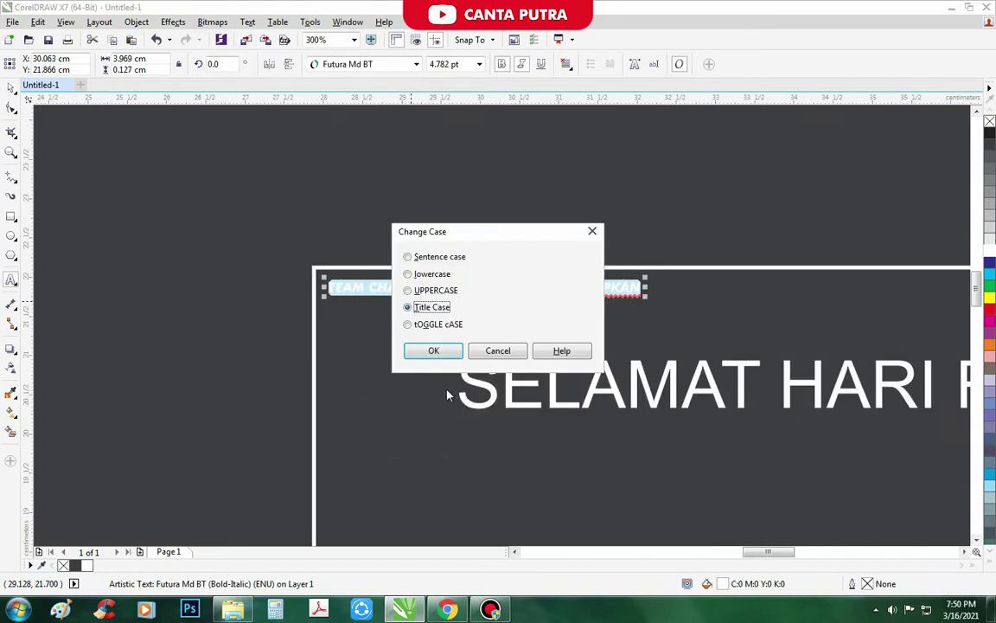
Change the TEAM CHANNEL CANTA PUTRA MENGUCAPKAN line to Title Case
{"action": "left_click", "coordinate": [406, 350]}
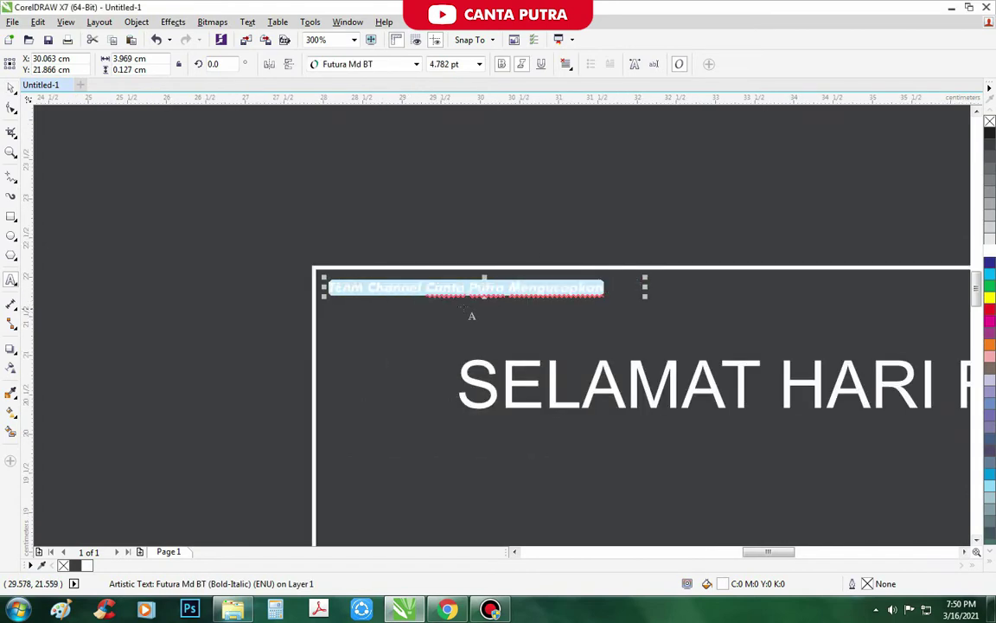
{"action": "scroll", "coordinate": [491, 299], "scroll_direction": "up", "scroll_amount": 2}
{"action": "scroll", "coordinate": [487, 279], "scroll_direction": "down", "scroll_amount": 2}
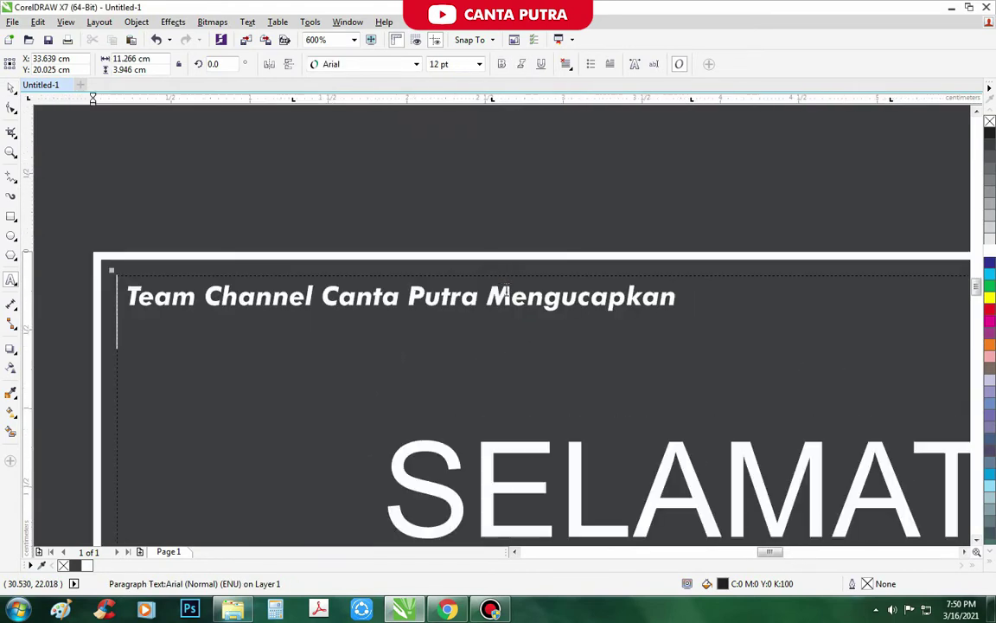
{"action": "left_click", "coordinate": [471, 199]}
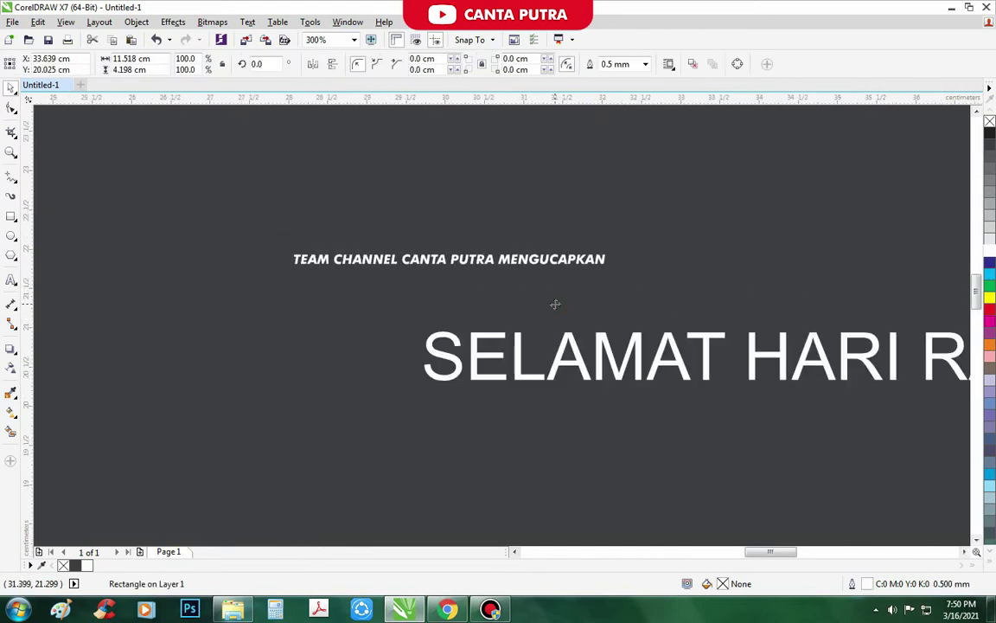
Break the TEAM CHANNEL CANTA PUTRA text before MENGUCAPKAN into two lines and enlarge the text block
{"action": "left_click", "coordinate": [164, 158]}
{"action": "left_click", "coordinate": [388, 261]}
{"action": "left_click", "coordinate": [9, 282]}
{"action": "scroll", "coordinate": [510, 259], "scroll_direction": "up", "scroll_amount": 2}
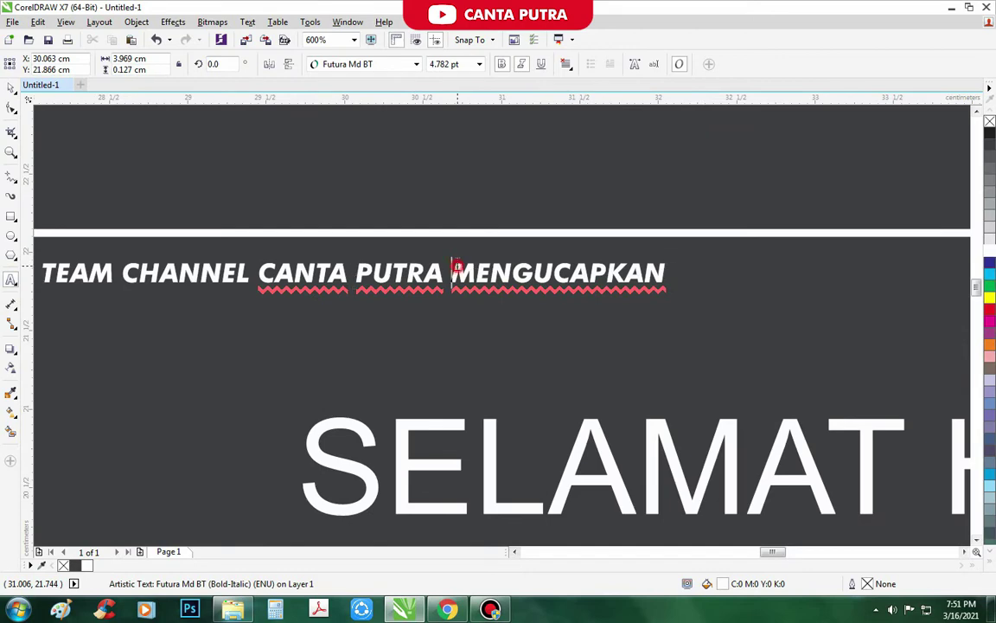
{"action": "left_click", "coordinate": [453, 270]}
{"action": "key", "text": "Return"}
{"action": "scroll", "coordinate": [432, 264], "scroll_direction": "down", "scroll_amount": 2}
{"action": "left_click", "coordinate": [7, 89]}
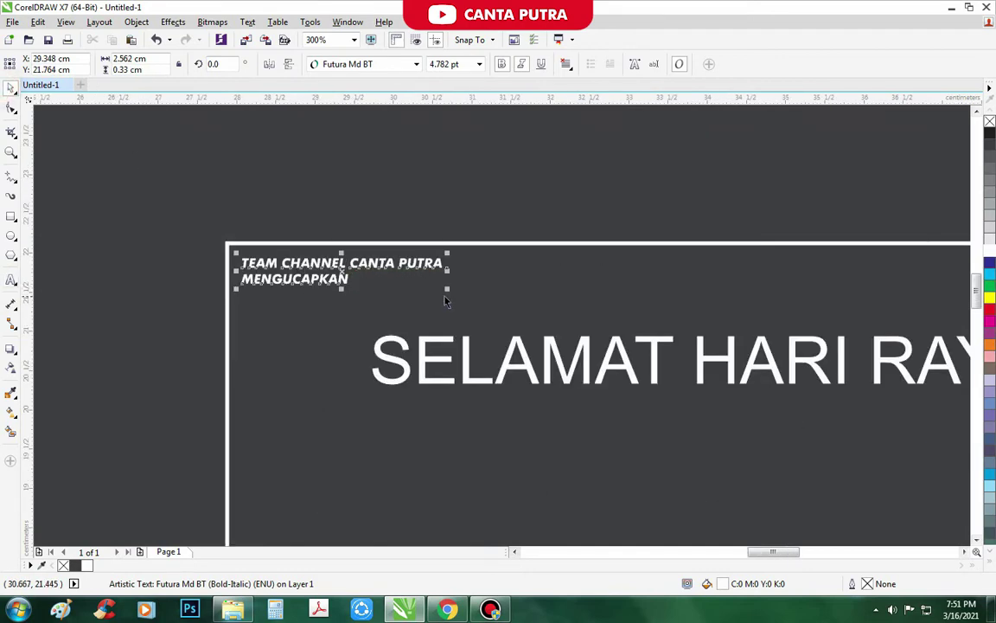
{"action": "left_click_drag", "start_coordinate": [444, 290], "coordinate": [557, 310]}
{"action": "scroll", "coordinate": [411, 287], "scroll_direction": "down", "scroll_amount": 2}
{"action": "left_click", "coordinate": [386, 245]}
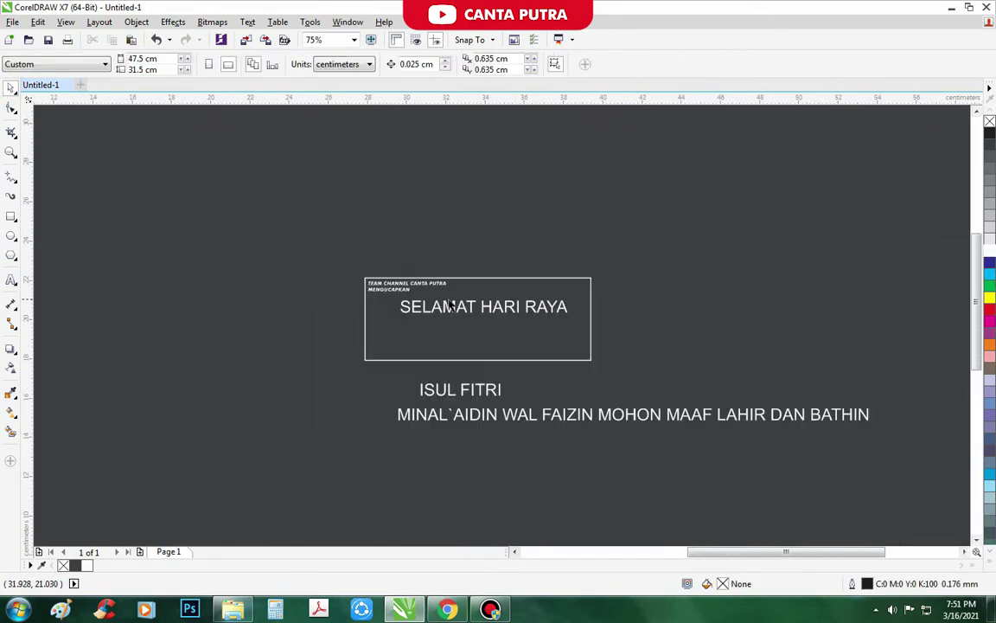
Change the SELAMAT HARI RAYA heading's font to Bangkok and reduce its size within the frame
{"action": "scroll", "coordinate": [471, 314], "scroll_direction": "up", "scroll_amount": 1}
{"action": "left_click", "coordinate": [471, 316]}
{"action": "left_click", "coordinate": [386, 66]}
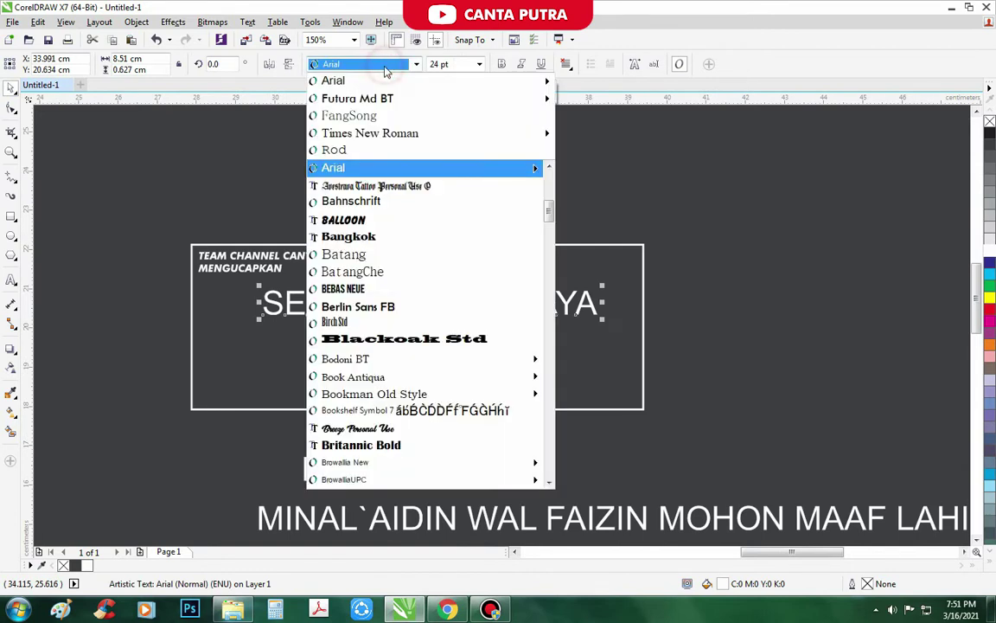
{"action": "left_click", "coordinate": [378, 233]}
{"action": "left_click_drag", "start_coordinate": [629, 318], "coordinate": [542, 324]}
{"action": "scroll", "coordinate": [438, 286], "scroll_direction": "down", "scroll_amount": 1}
{"action": "left_click", "coordinate": [416, 229]}
{"action": "scroll", "coordinate": [376, 275], "scroll_direction": "up", "scroll_amount": 2}
{"action": "scroll", "coordinate": [372, 281], "scroll_direction": "down", "scroll_amount": 2}
{"action": "scroll", "coordinate": [428, 287], "scroll_direction": "up", "scroll_amount": 1}
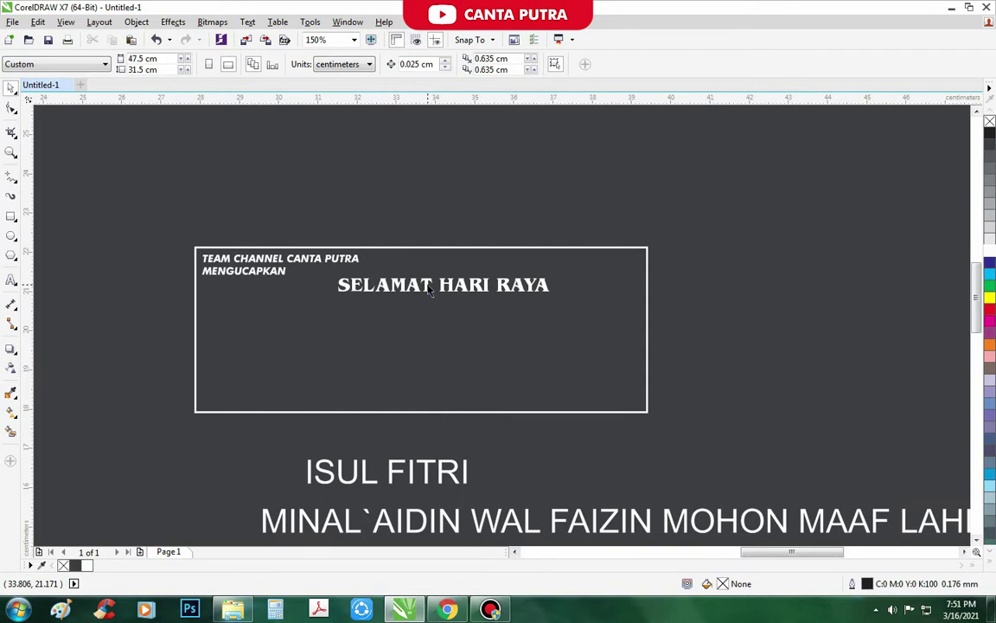
Move the SELAMAT HARI RAYA heading below the two-line text and enlarge it to about 8 cm wide
{"action": "scroll", "coordinate": [393, 289], "scroll_direction": "up", "scroll_amount": 1}
{"action": "left_click_drag", "start_coordinate": [409, 289], "coordinate": [343, 316]}
{"action": "scroll", "coordinate": [363, 309], "scroll_direction": "down", "scroll_amount": 1}
{"action": "left_click_drag", "start_coordinate": [507, 303], "coordinate": [558, 299]}
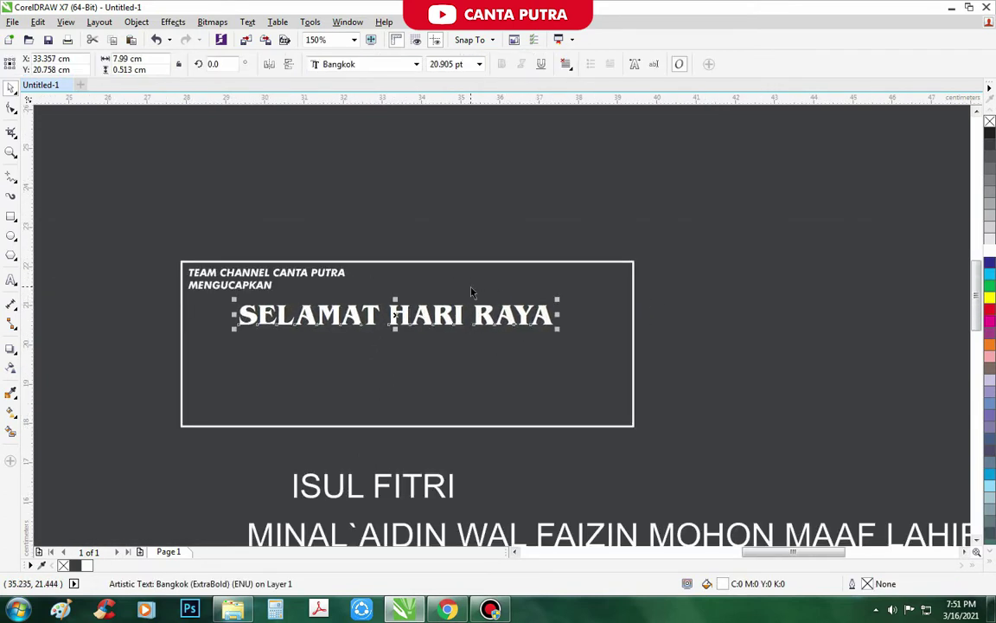
{"action": "left_click", "coordinate": [437, 201]}
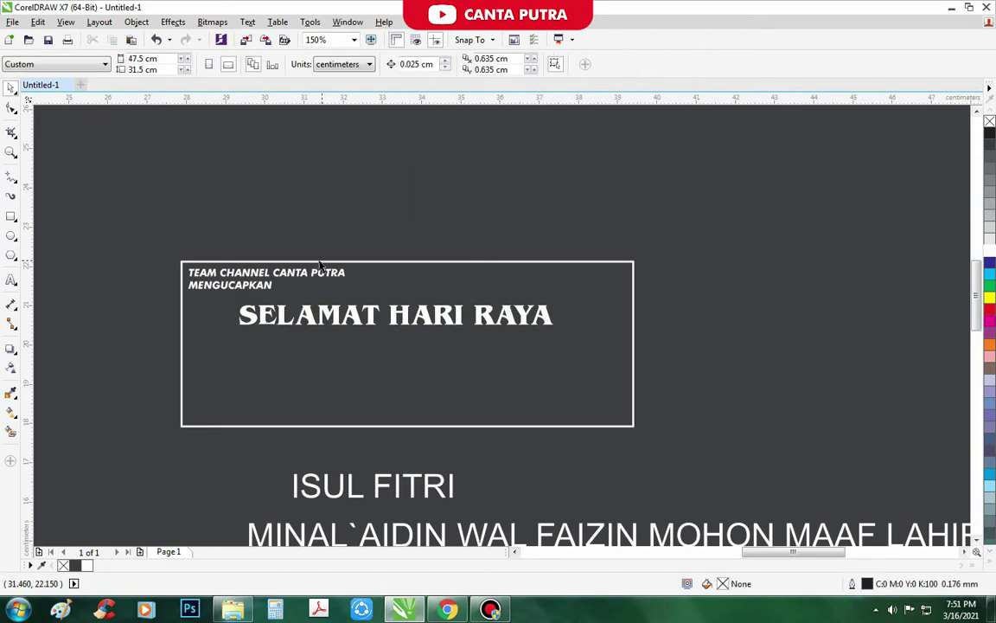
Move the TEAM CHANNEL CANTA PUTRA text directly above the heading and rejoin MENGUCAPKAN onto the same line
{"action": "left_click_drag", "start_coordinate": [257, 278], "coordinate": [314, 285]}
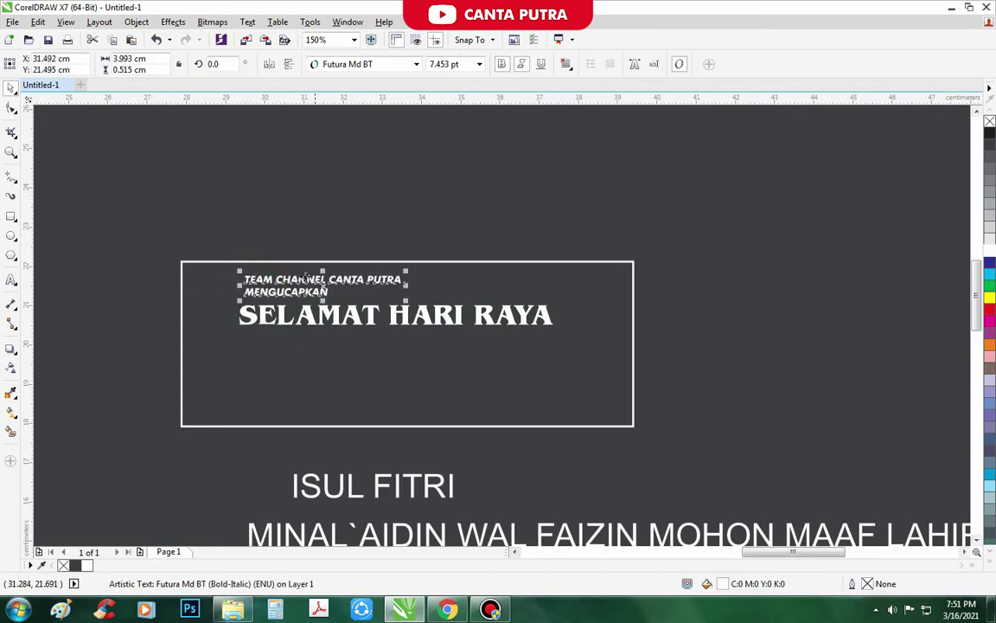
{"action": "left_click", "coordinate": [11, 278]}
{"action": "scroll", "coordinate": [285, 295], "scroll_direction": "up", "scroll_amount": 1}
{"action": "left_click", "coordinate": [212, 292]}
{"action": "key", "text": "BackSpace"}
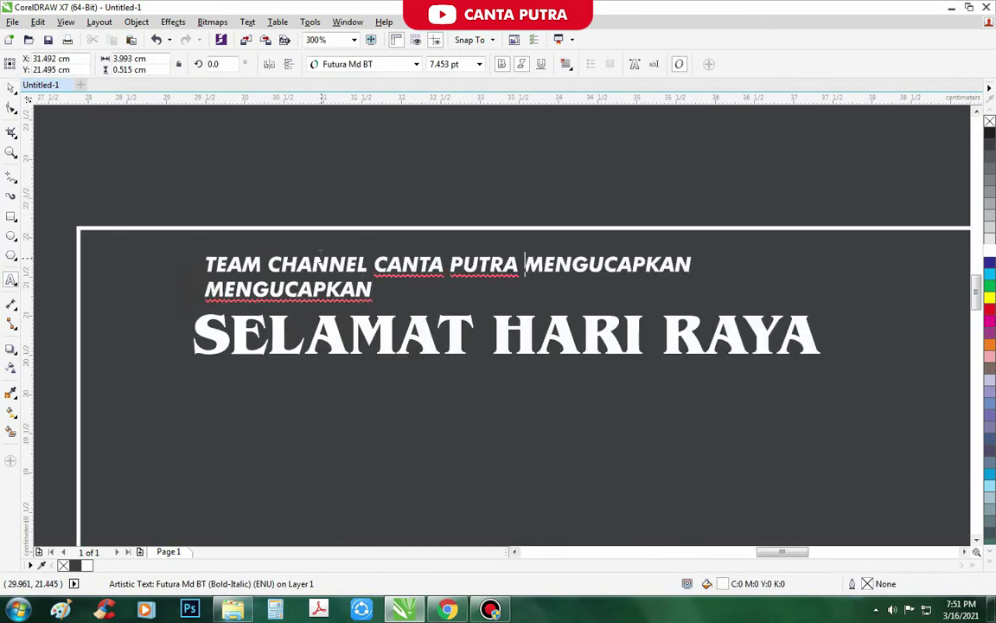
{"action": "scroll", "coordinate": [322, 260], "scroll_direction": "down", "scroll_amount": 2}
{"action": "scroll", "coordinate": [339, 256], "scroll_direction": "up", "scroll_amount": 1}
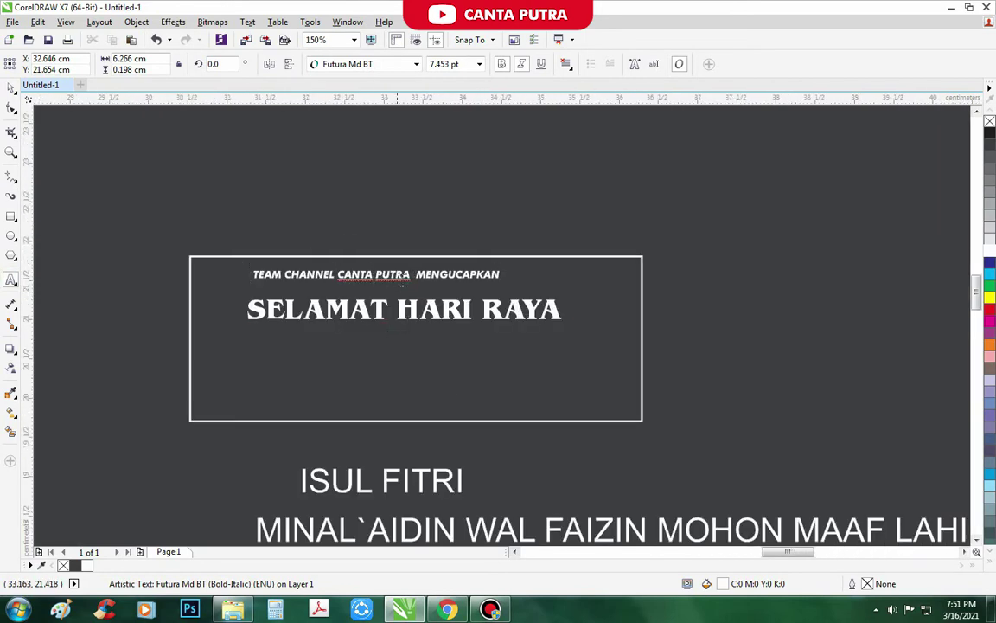
{"action": "scroll", "coordinate": [402, 311], "scroll_direction": "up", "scroll_amount": 1}
{"action": "scroll", "coordinate": [389, 303], "scroll_direction": "down", "scroll_amount": 1}
{"action": "scroll", "coordinate": [375, 284], "scroll_direction": "up", "scroll_amount": 1}
{"action": "left_click", "coordinate": [11, 86]}
{"action": "scroll", "coordinate": [347, 219], "scroll_direction": "down", "scroll_amount": 1}
Nudge the SELAMAT HARI RAYA heading up and center the two top text lines horizontally in the frame
{"action": "left_click", "coordinate": [589, 225]}
{"action": "left_click", "coordinate": [563, 313]}
{"action": "left_click_drag", "start_coordinate": [564, 312], "coordinate": [565, 304]}
{"action": "left_click", "coordinate": [593, 349], "text": "shift"}
{"action": "key", "text": "c"}
{"action": "left_click", "coordinate": [539, 231]}
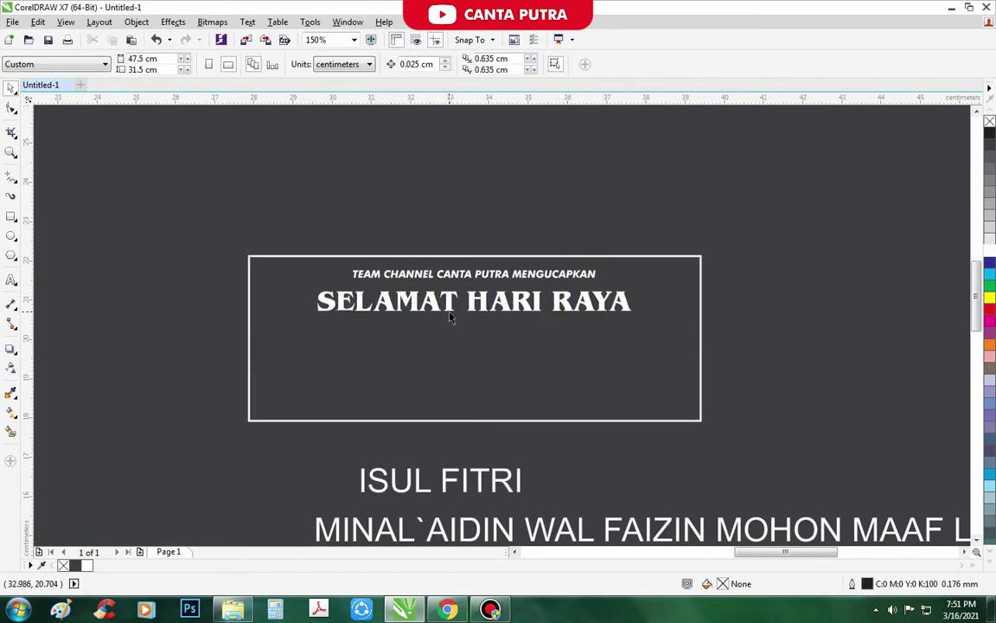
Move the ISUL FITRI text into the frame below the heading and set its font to Breeze Personal Use
{"action": "left_click", "coordinate": [471, 316]}
{"action": "left_click", "coordinate": [484, 484]}
{"action": "left_click_drag", "start_coordinate": [496, 417], "coordinate": [492, 363]}
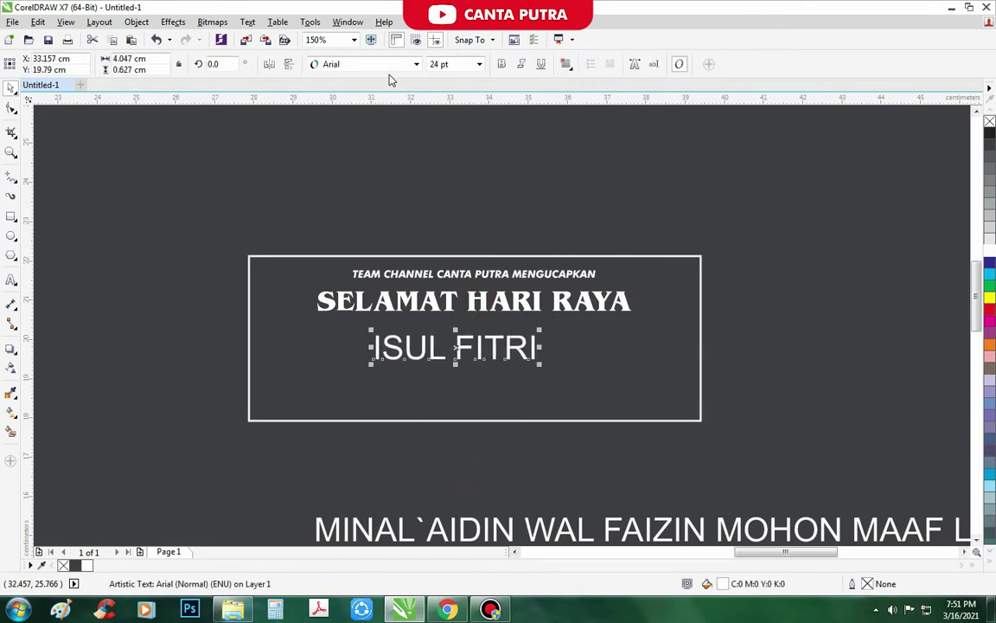
{"action": "left_click", "coordinate": [416, 64]}
{"action": "scroll", "coordinate": [397, 278], "scroll_direction": "down", "scroll_amount": 3}
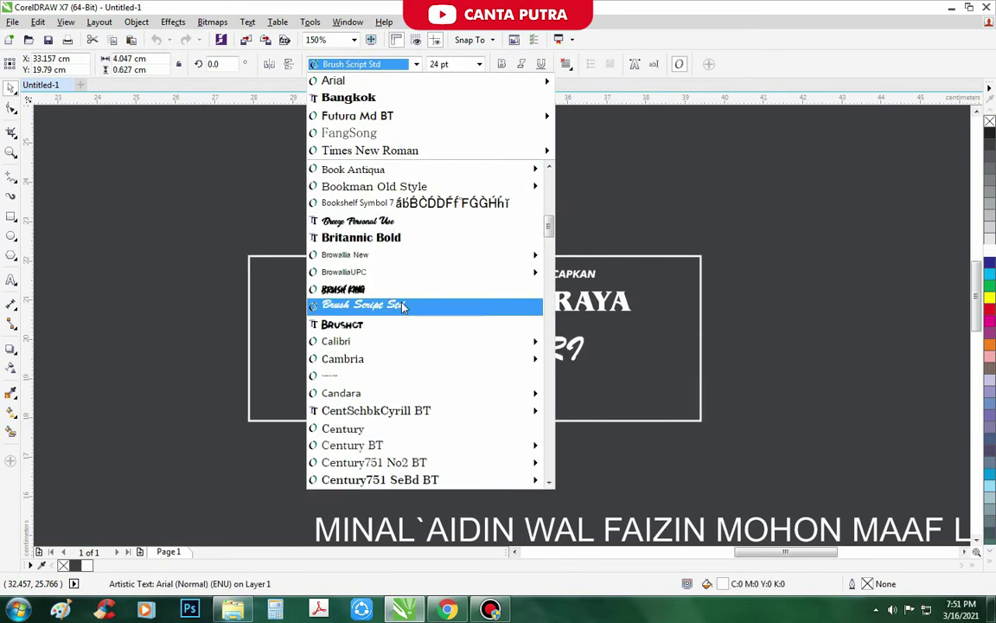
{"action": "left_click", "coordinate": [400, 221]}
Change the ISUL FITRI text to Title Case
{"action": "left_click", "coordinate": [10, 281]}
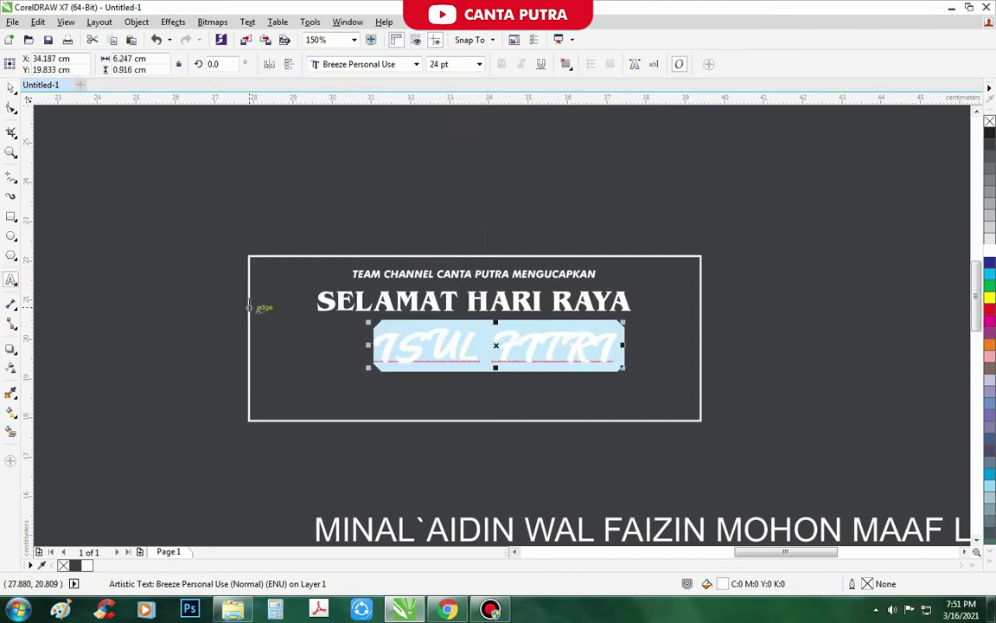
{"action": "key", "text": "shift+F3"}
{"action": "key", "text": "Return"}
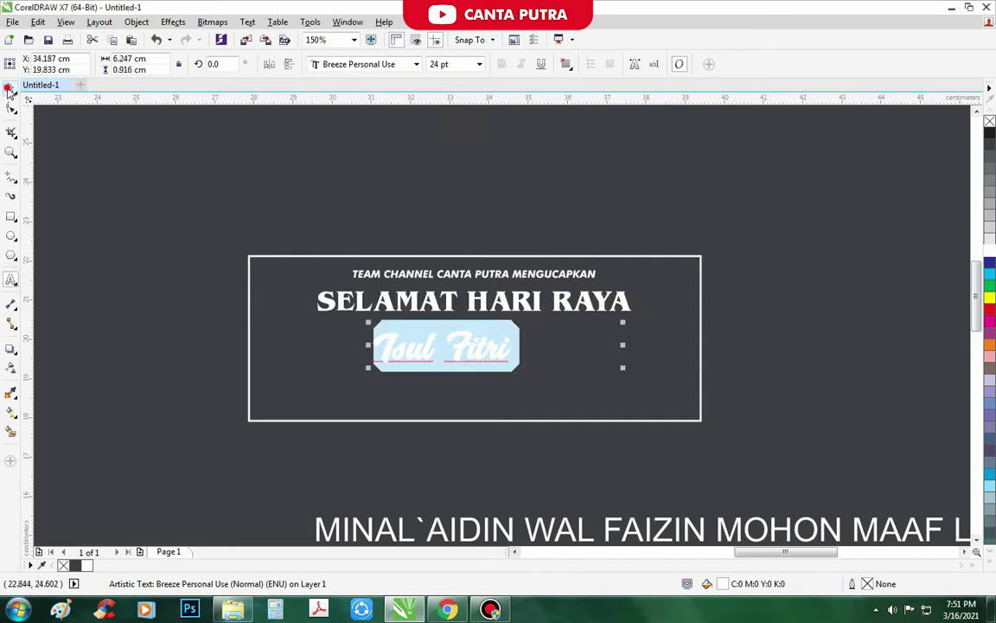
{"action": "left_click", "coordinate": [10, 89]}
Enlarge the Isul Fitri text and center it horizontally in the frame
{"action": "left_click_drag", "start_coordinate": [516, 369], "coordinate": [500, 340]}
{"action": "left_click", "coordinate": [602, 376], "text": "shift"}
{"action": "key", "text": "c"}
{"action": "left_click", "coordinate": [502, 202]}
Move the MINAL`AIDIN WAL FAIZIN line into the bottom of the frame and scale it down to about 7.1 cm wide
{"action": "scroll", "coordinate": [413, 274], "scroll_direction": "down", "scroll_amount": 1}
{"action": "left_click", "coordinate": [527, 401]}
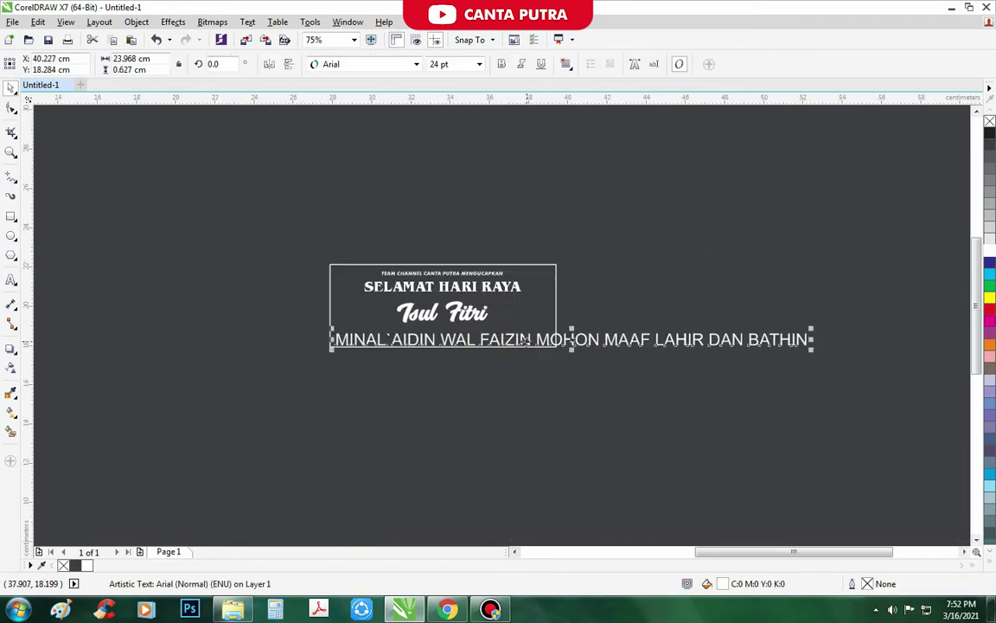
{"action": "scroll", "coordinate": [523, 339], "scroll_direction": "up", "scroll_amount": 2}
{"action": "scroll", "coordinate": [403, 420], "scroll_direction": "down", "scroll_amount": 2}
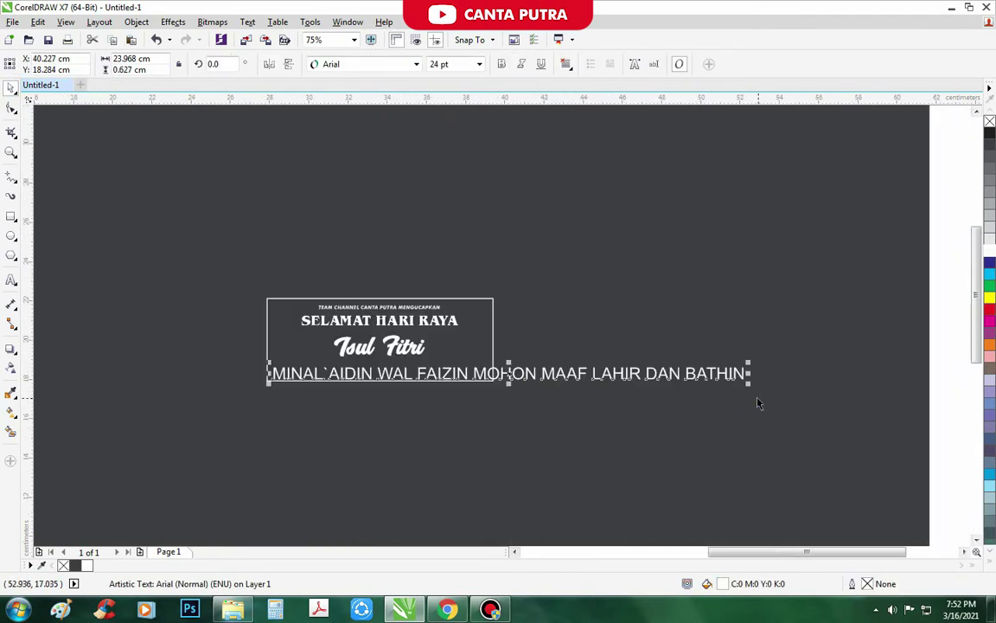
{"action": "left_click_drag", "start_coordinate": [748, 384], "coordinate": [709, 370]}
{"action": "scroll", "coordinate": [355, 366], "scroll_direction": "up", "scroll_amount": 1}
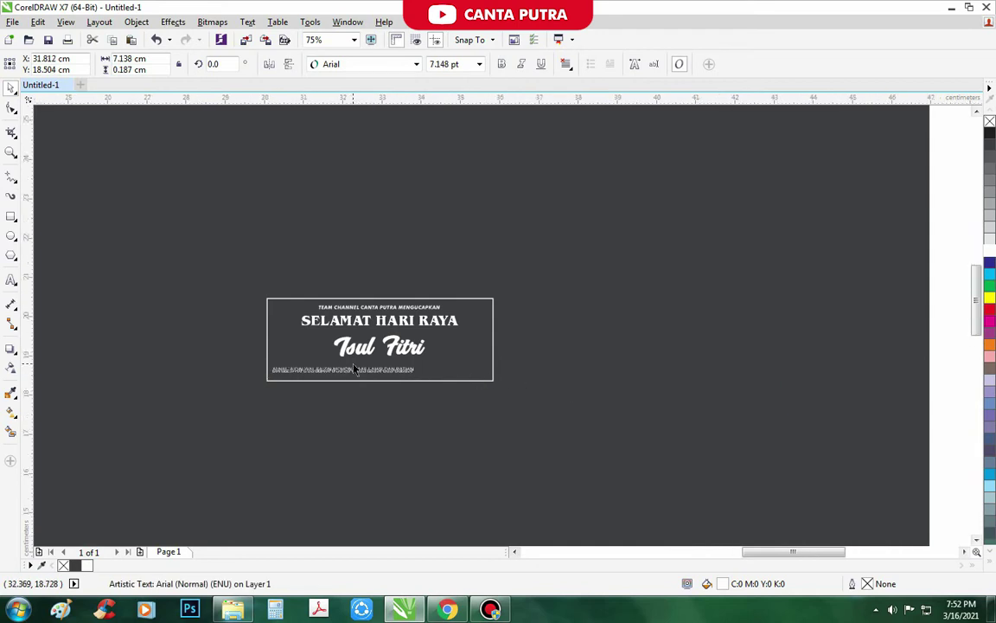
Change the MINAL`AIDIN WAL FAIZIN MOHON MAAF LAHIR DAN BATHIN line to Title Case
{"action": "left_click", "coordinate": [10, 282]}
{"action": "left_click", "coordinate": [271, 378]}
{"action": "key", "text": "ctrl+a"}
{"action": "key", "text": "shift+F3"}
{"action": "key", "text": "Return"}
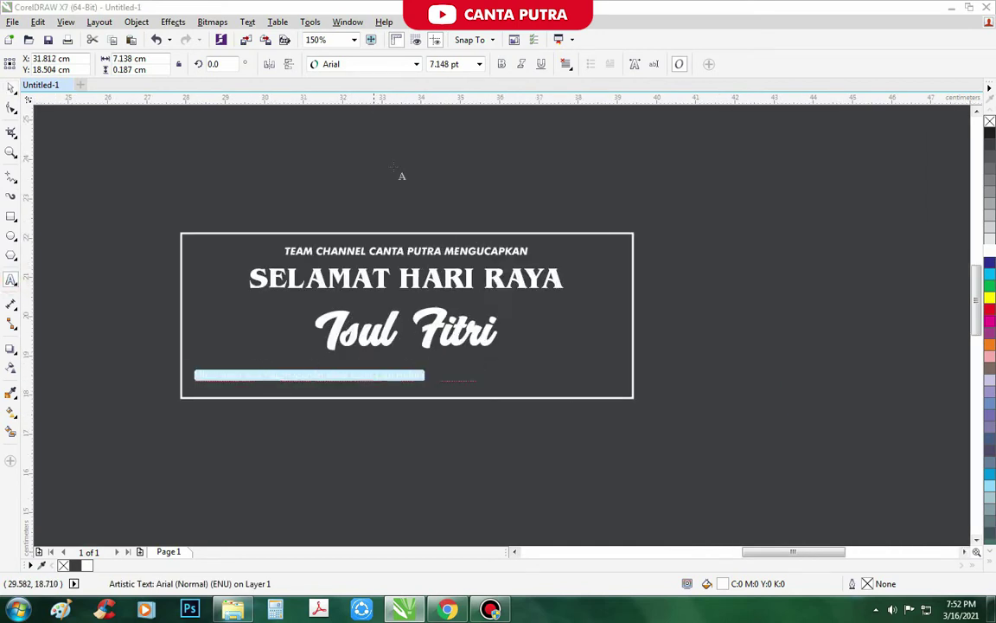
Format the Minal`aidin line in Futura Md BT bold italic and shift it closer to the frame's lower edge
{"action": "left_click", "coordinate": [351, 65]}
{"action": "left_click", "coordinate": [360, 131]}
{"action": "left_click", "coordinate": [502, 64]}
{"action": "left_click", "coordinate": [520, 64]}
{"action": "left_click", "coordinate": [11, 87]}
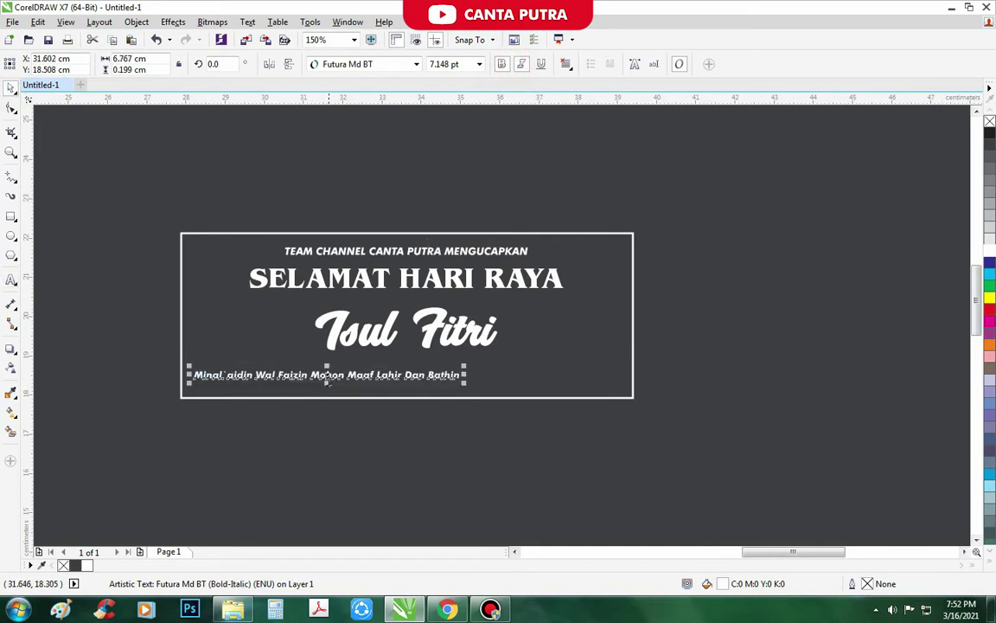
{"action": "left_click_drag", "start_coordinate": [327, 377], "coordinate": [334, 382]}
{"action": "left_click", "coordinate": [333, 456]}
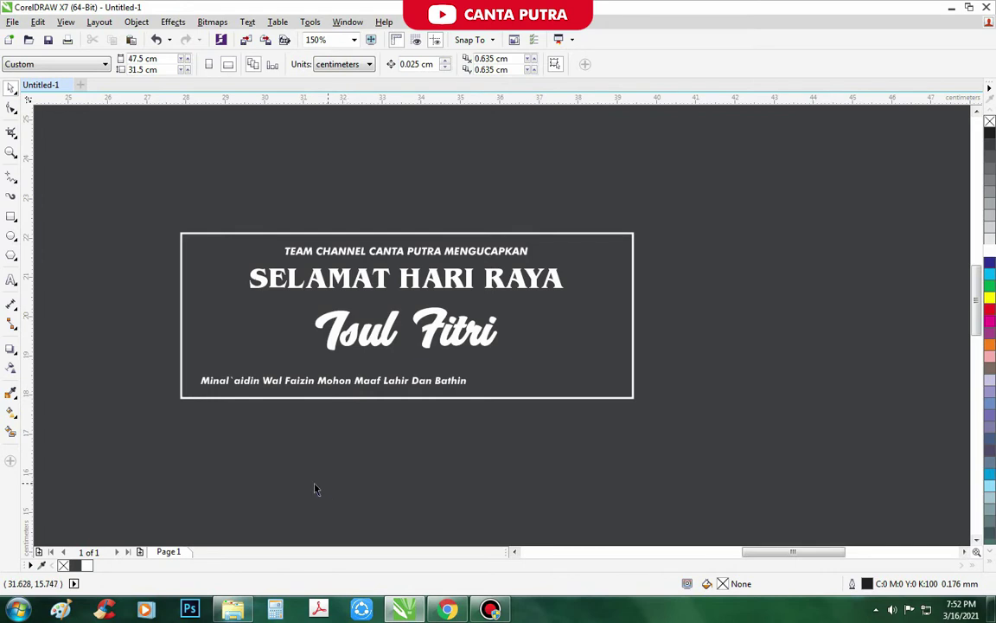
Duplicate the frame as a narrow strip around the Minal`aidin line and convert the strip to curves for node editing
{"action": "left_click", "coordinate": [545, 358]}
{"action": "left_click_drag", "start_coordinate": [406, 233], "coordinate": [391, 365]}
{"action": "left_click", "coordinate": [11, 107]}
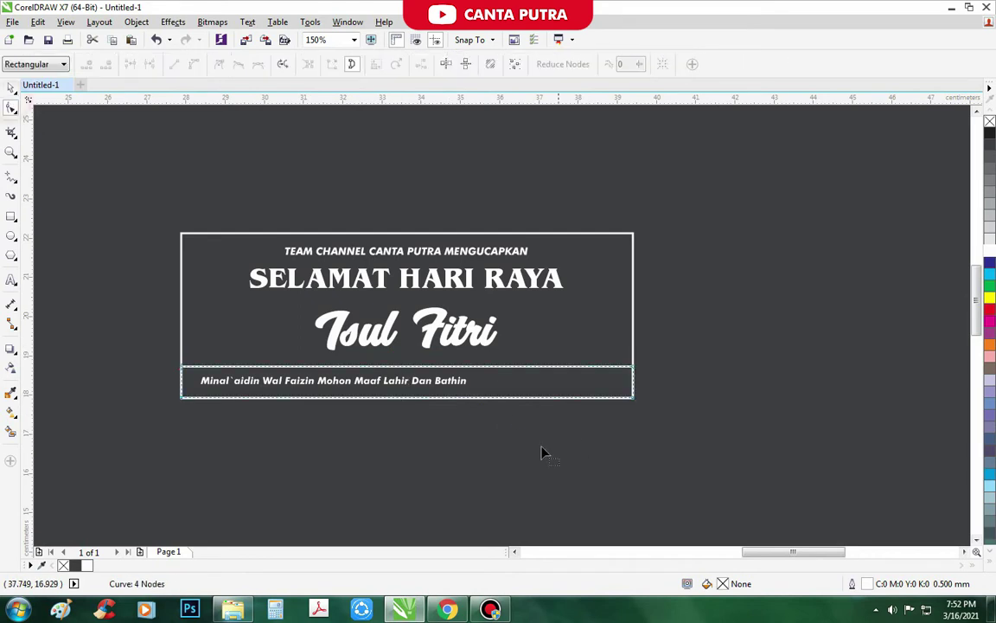
{"action": "scroll", "coordinate": [489, 394], "scroll_direction": "up", "scroll_amount": 2}
{"action": "double_click", "coordinate": [307, 349]}
{"action": "left_click_drag", "start_coordinate": [329, 328], "coordinate": [297, 352]}
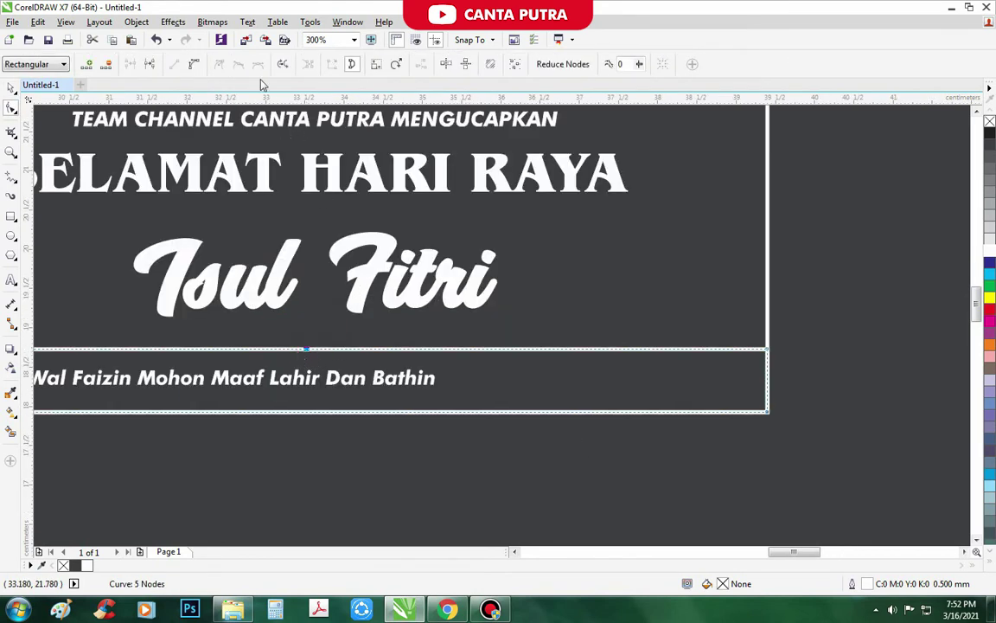
{"action": "key", "text": "Delete"}
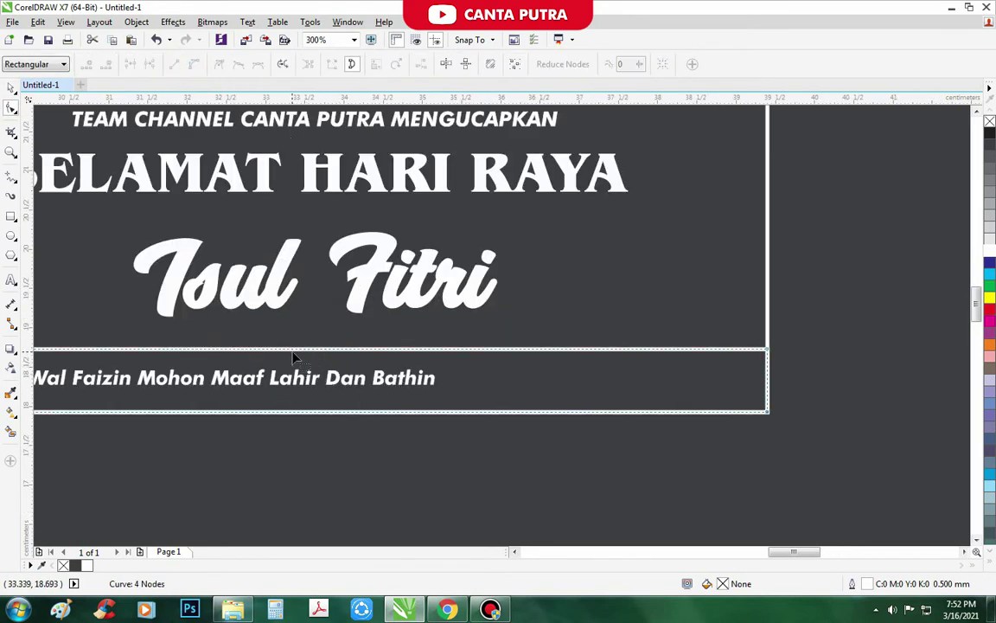
Bend the strip's upper edge downward into a smooth curve and raise both of its end nodes, the left one higher
{"action": "left_click_drag", "start_coordinate": [292, 353], "coordinate": [478, 418]}
{"action": "scroll", "coordinate": [478, 418], "scroll_direction": "down", "scroll_amount": 2}
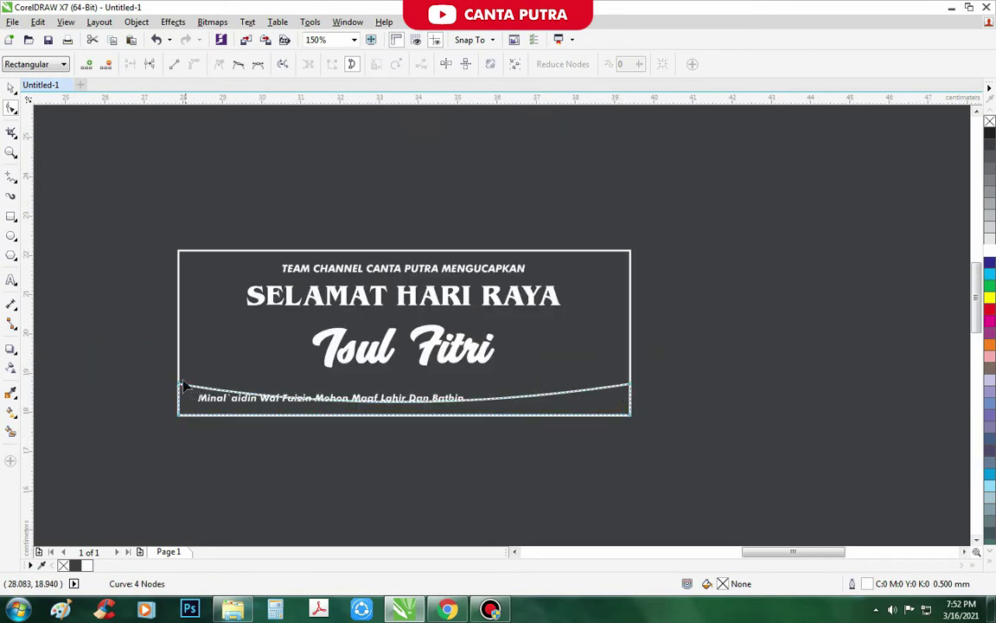
{"action": "left_click_drag", "start_coordinate": [181, 391], "coordinate": [180, 363]}
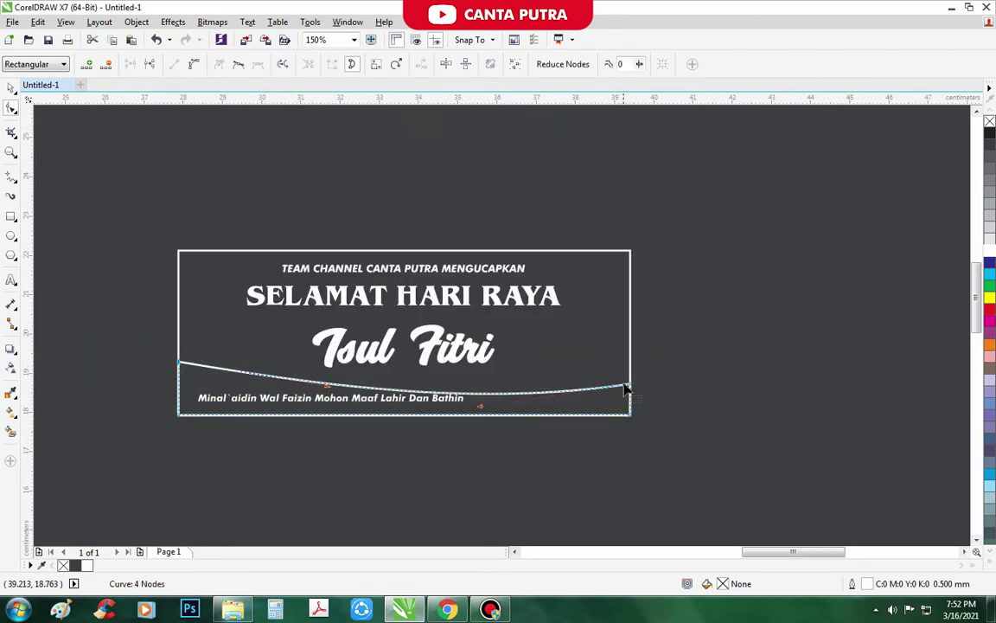
{"action": "left_click_drag", "start_coordinate": [629, 391], "coordinate": [630, 378]}
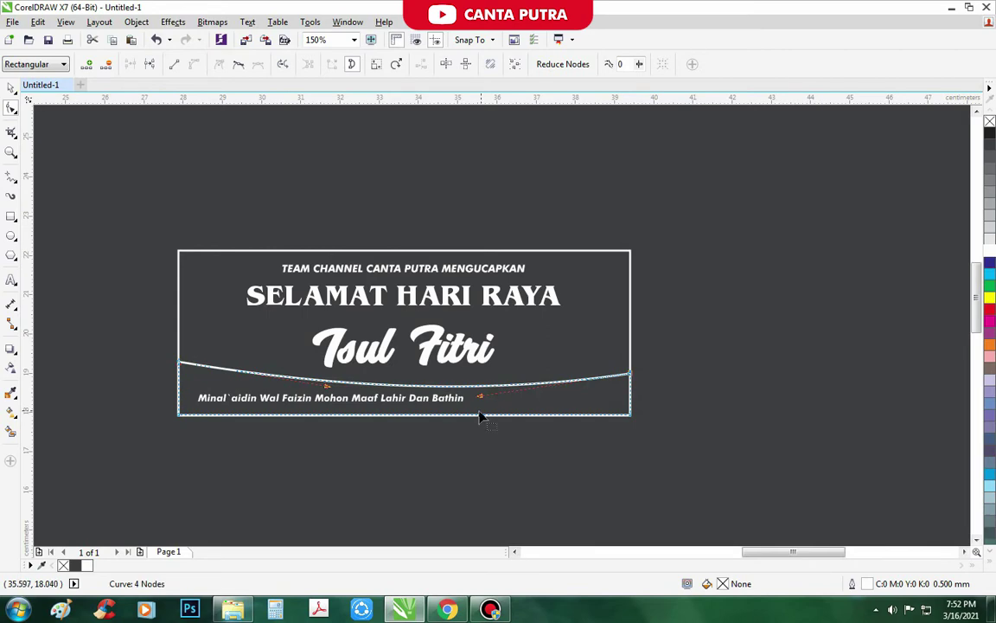
{"action": "scroll", "coordinate": [486, 404], "scroll_direction": "up", "scroll_amount": 2}
{"action": "scroll", "coordinate": [484, 405], "scroll_direction": "down", "scroll_amount": 4}
{"action": "left_click", "coordinate": [464, 463]}
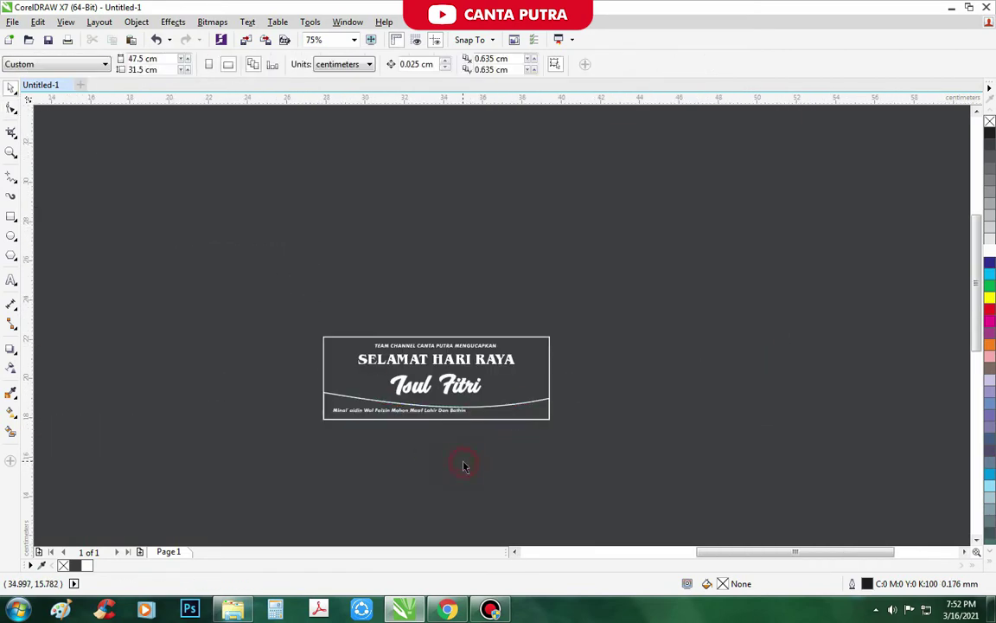
Shift the Minal`aidin line slightly toward the frame's left edge
{"action": "scroll", "coordinate": [375, 428], "scroll_direction": "up", "scroll_amount": 4}
{"action": "left_click", "coordinate": [376, 428]}
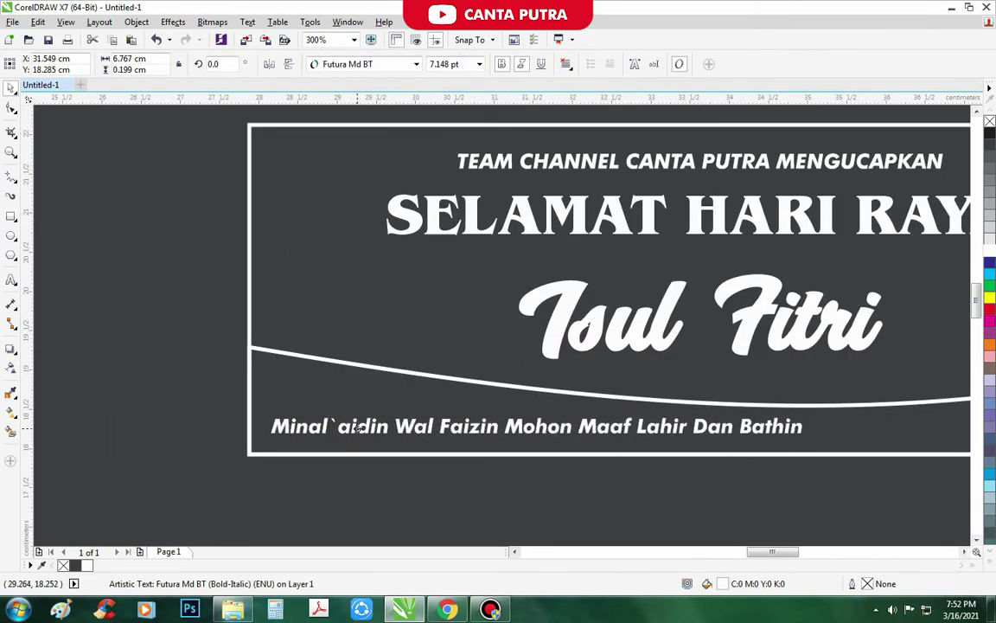
{"action": "scroll", "coordinate": [375, 428], "scroll_direction": "down", "scroll_amount": 2}
{"action": "left_click", "coordinate": [377, 495]}
{"action": "scroll", "coordinate": [380, 406], "scroll_direction": "up", "scroll_amount": 2}
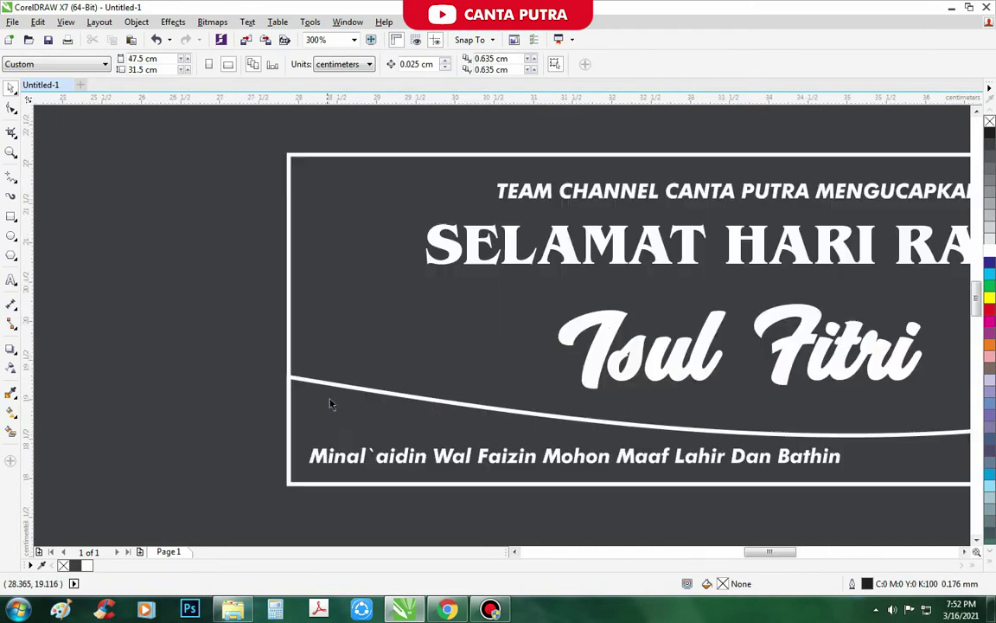
Enlarge the Isul Fitri line to 39.574 pt and keep it centred beneath SELAMAT HARI RAYA
{"action": "left_click", "coordinate": [328, 396]}
{"action": "scroll", "coordinate": [260, 403], "scroll_direction": "down", "scroll_amount": 2}
{"action": "left_click", "coordinate": [199, 407]}
{"action": "scroll", "coordinate": [201, 408], "scroll_direction": "down", "scroll_amount": 2}
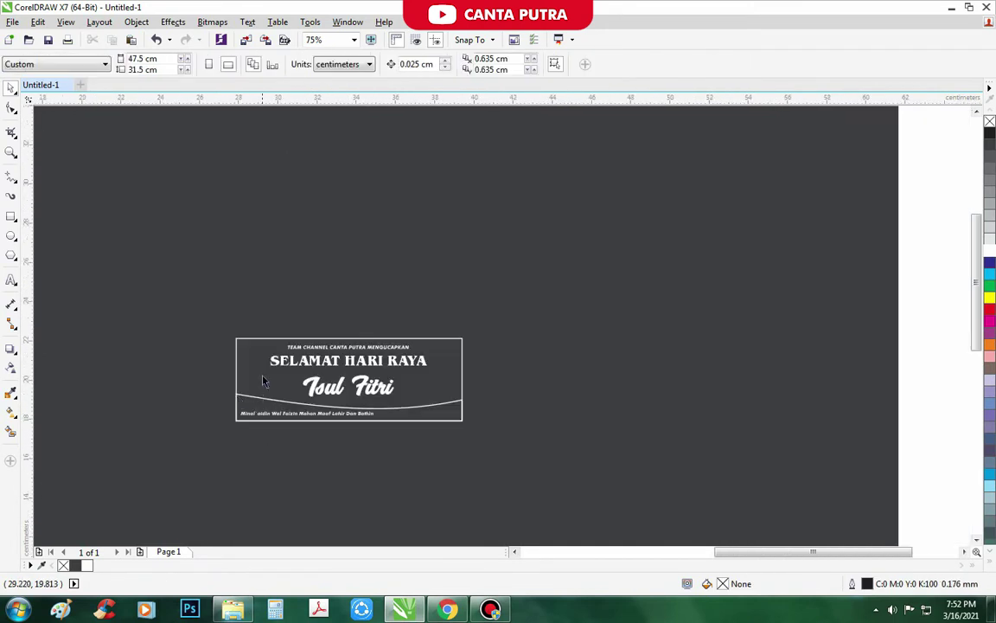
{"action": "scroll", "coordinate": [262, 380], "scroll_direction": "up", "scroll_amount": 2}
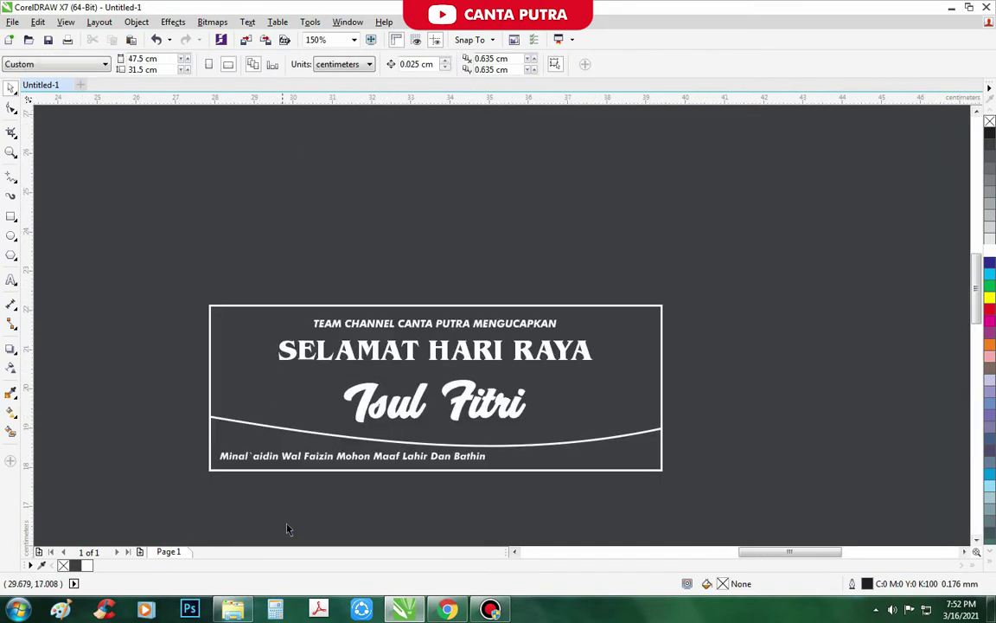
{"action": "left_click", "coordinate": [432, 426]}
{"action": "left_click", "coordinate": [533, 433]}
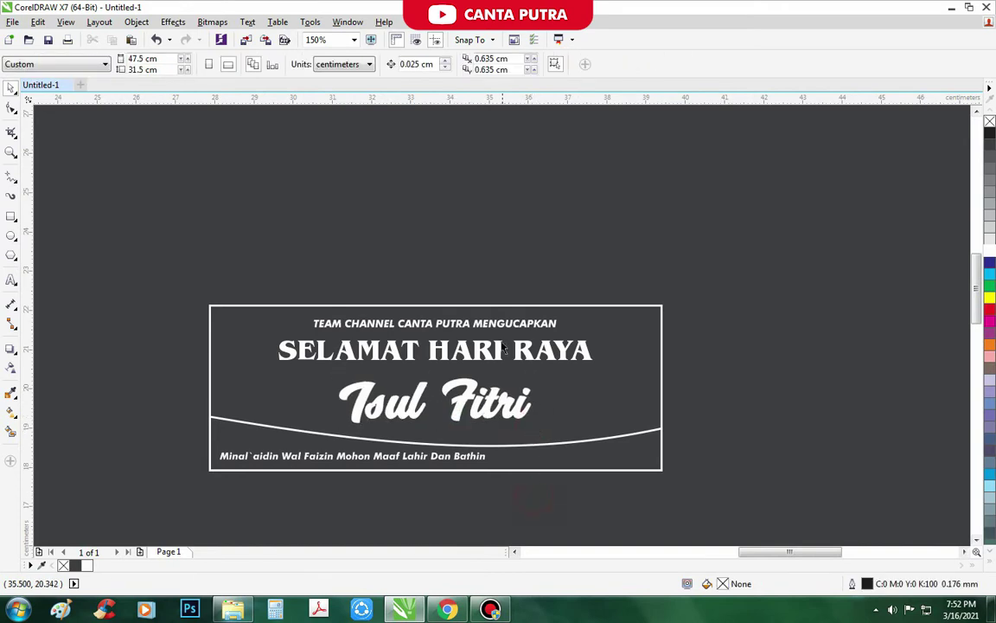
{"action": "scroll", "coordinate": [459, 318], "scroll_direction": "up", "scroll_amount": 2}
{"action": "left_click", "coordinate": [474, 386]}
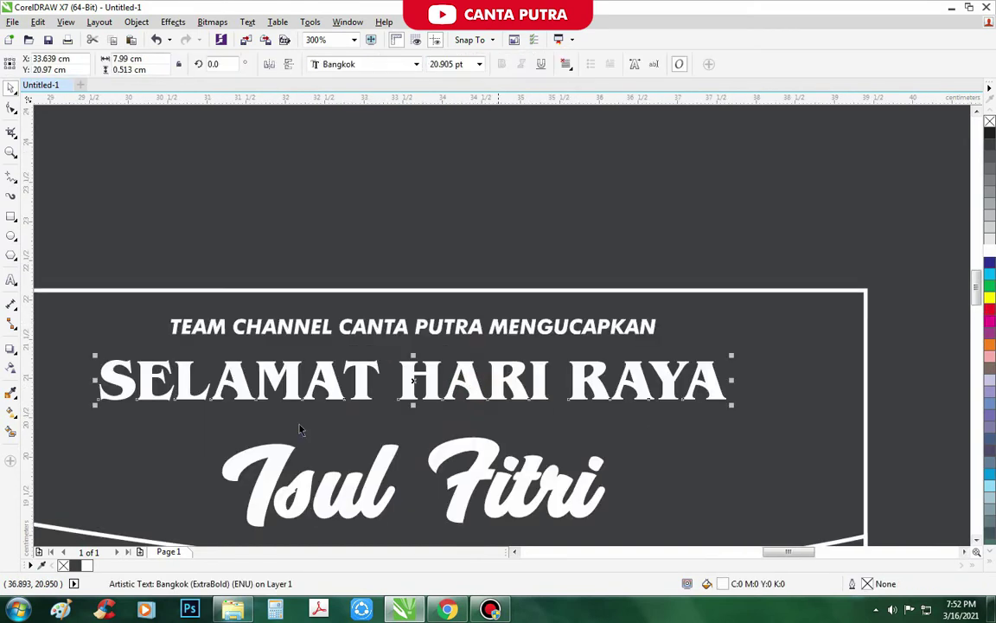
{"action": "scroll", "coordinate": [300, 429], "scroll_direction": "down", "scroll_amount": 2}
{"action": "left_click", "coordinate": [432, 423]}
{"action": "left_click_drag", "start_coordinate": [435, 416], "coordinate": [450, 412]}
Copy the Minal`aidin line to below Isul Fitri and replace the copy's text with 1442 H, with a capital H
{"action": "left_click_drag", "start_coordinate": [351, 500], "coordinate": [601, 481]}
{"action": "right_click", "coordinate": [601, 481]}
{"action": "left_click", "coordinate": [12, 281]}
{"action": "key", "text": "ctrl+a"}
{"action": "type", "text": "14"}
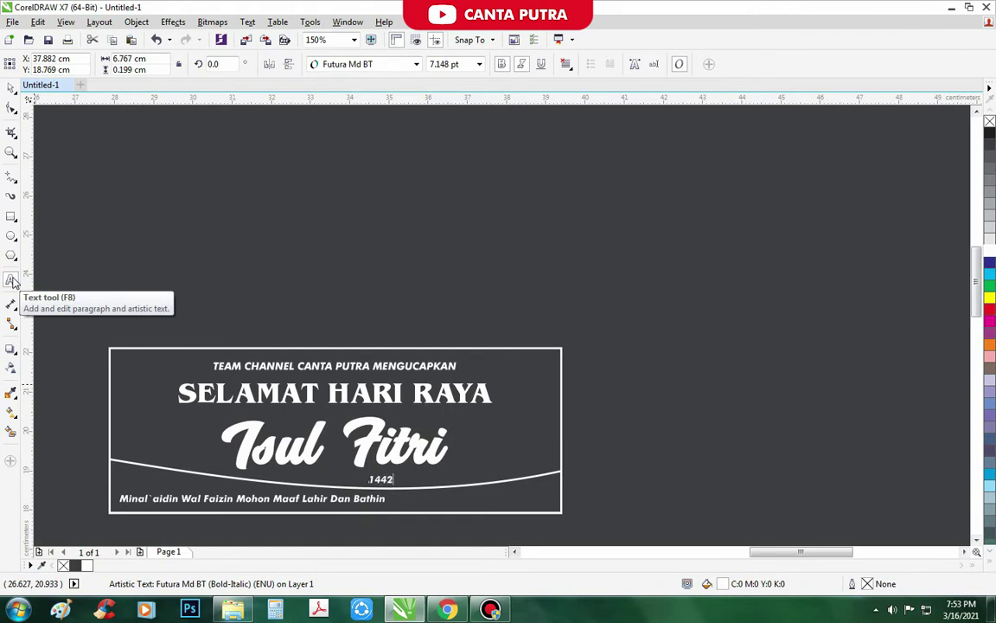
{"action": "type", "text": "42 h"}
{"action": "key", "text": "ctrl+a"}
{"action": "key", "text": "shift+F3"}
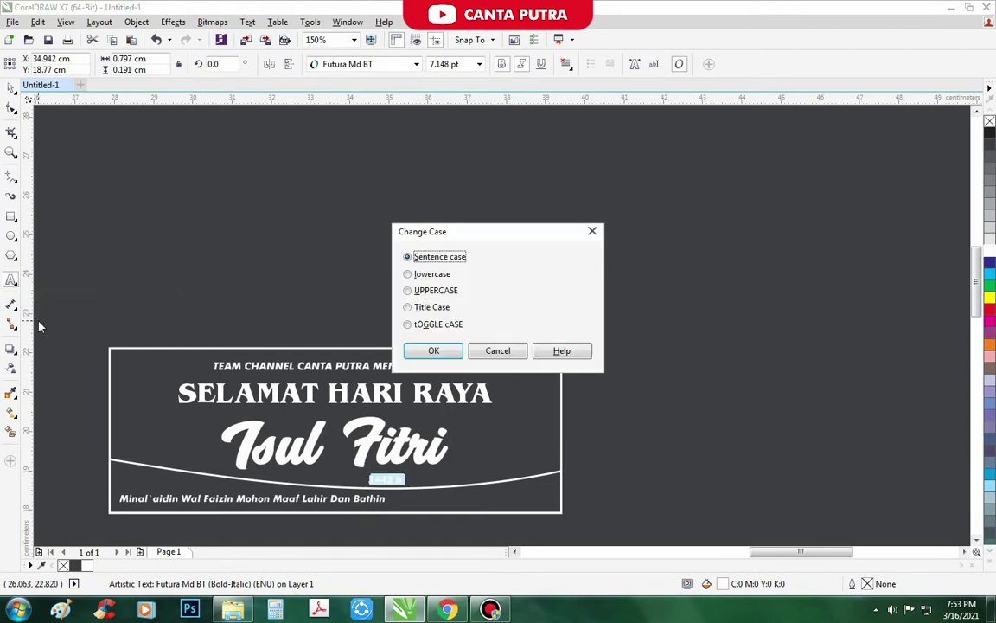
{"action": "key", "text": "Return"}
Enlarge the 1442 H line beneath Fitri and shift the lettering left so Isul Fitri aligns with the start of SELAMAT
{"action": "left_click_drag", "start_coordinate": [425, 468], "coordinate": [466, 457]}
{"action": "key", "text": "ctrl+z"}
{"action": "left_click", "coordinate": [382, 481]}
{"action": "left_click_drag", "start_coordinate": [409, 472], "coordinate": [404, 430]}
{"action": "scroll", "coordinate": [395, 474], "scroll_direction": "up", "scroll_amount": 1}
{"action": "scroll", "coordinate": [446, 442], "scroll_direction": "down", "scroll_amount": 2}
{"action": "left_click", "coordinate": [448, 525]}
{"action": "scroll", "coordinate": [438, 429], "scroll_direction": "up", "scroll_amount": 1}
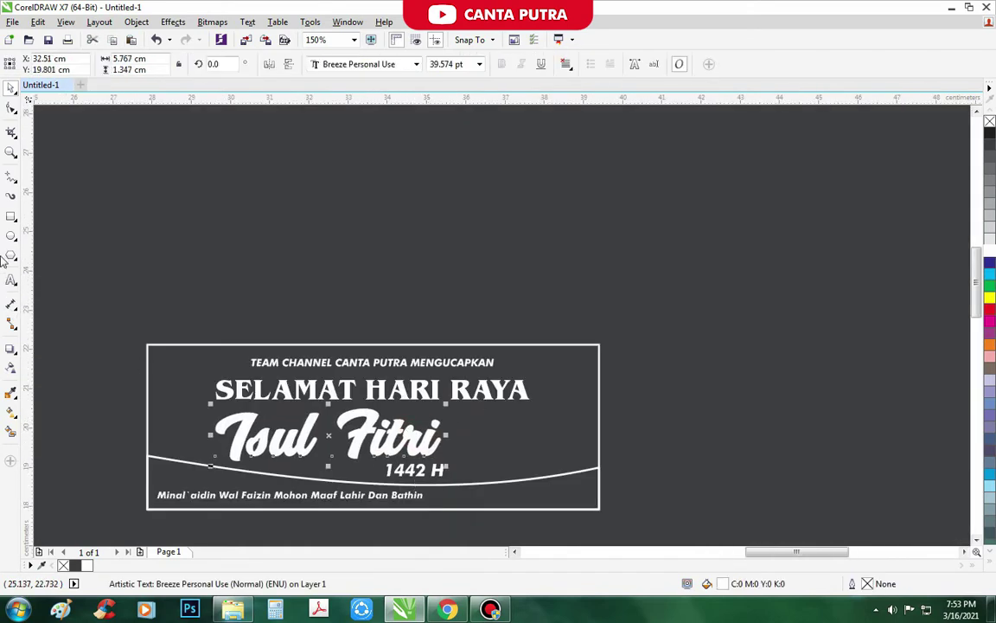
Correct the word Isul to Idul in the large script line
{"action": "left_click", "coordinate": [11, 282]}
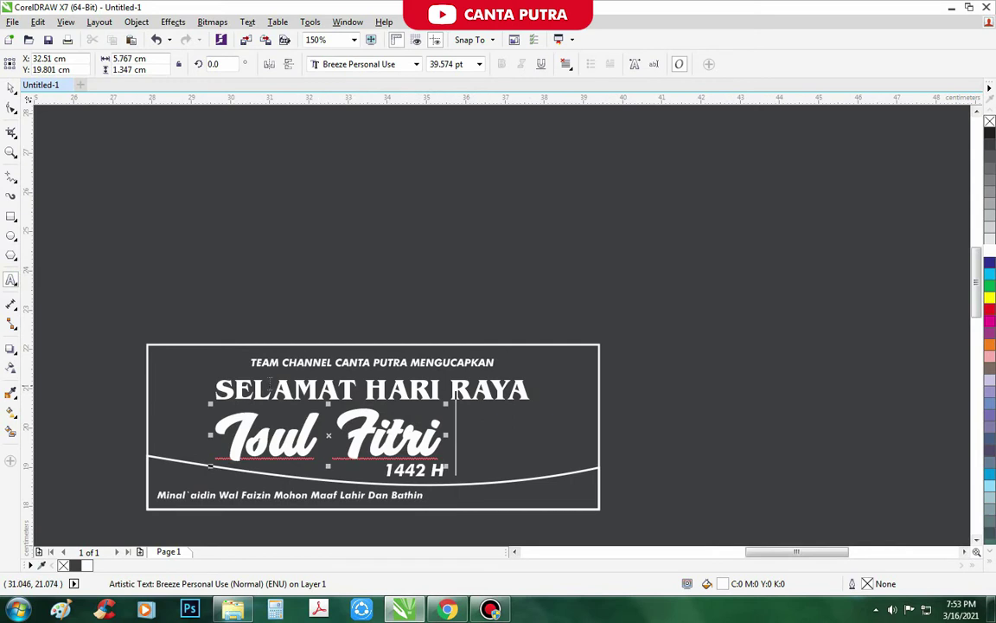
{"action": "left_click", "coordinate": [267, 430]}
{"action": "key", "text": "BackSpace"}
{"action": "type", "text": "d"}
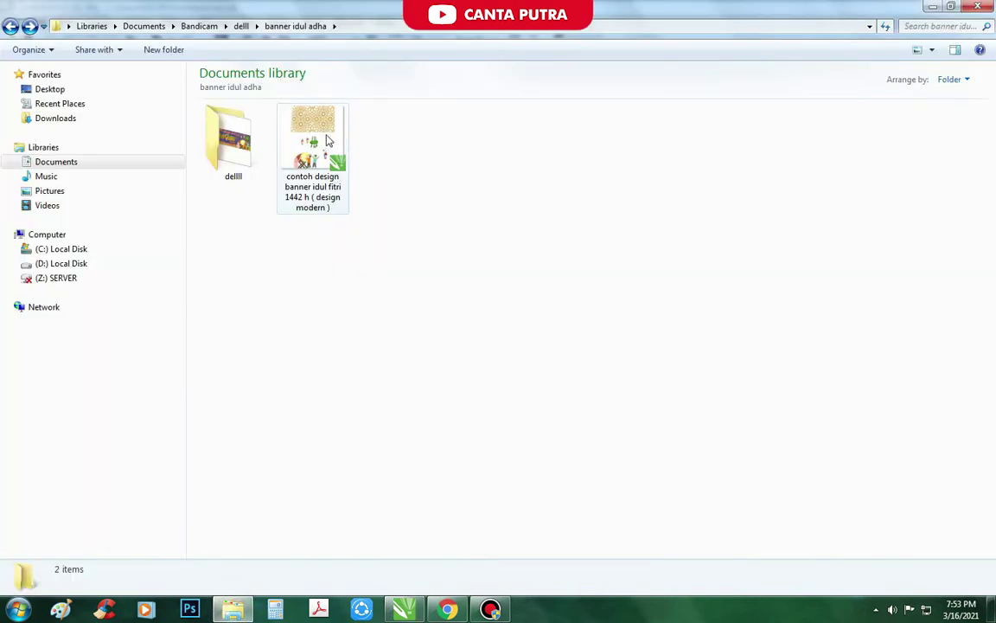
Import contoh design banner idul fitri 1442 h ( design modern ) from File Explorer, scale it to 38.8% beside the banner, and ungroup it
{"action": "left_click_drag", "start_coordinate": [312, 151], "coordinate": [601, 326]}
{"action": "scroll", "coordinate": [480, 297], "scroll_direction": "down", "scroll_amount": 2}
{"action": "left_click_drag", "start_coordinate": [689, 445], "coordinate": [584, 308]}
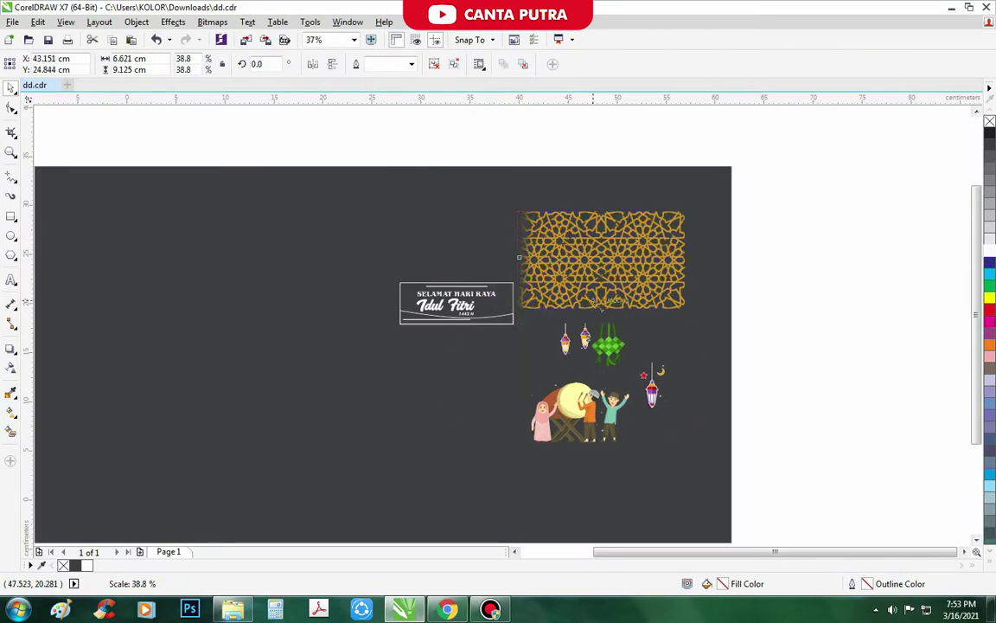
{"action": "scroll", "coordinate": [552, 285], "scroll_direction": "up", "scroll_amount": 2}
{"action": "left_click", "coordinate": [623, 438]}
{"action": "left_click", "coordinate": [434, 64]}
{"action": "left_click", "coordinate": [427, 229]}
Place the drum and children illustration in the banner's lower-right corner and scale it down to 34.8%
{"action": "scroll", "coordinate": [460, 322], "scroll_direction": "up", "scroll_amount": 1}
{"action": "left_click", "coordinate": [629, 338]}
{"action": "scroll", "coordinate": [676, 327], "scroll_direction": "down", "scroll_amount": 1}
{"action": "scroll", "coordinate": [614, 348], "scroll_direction": "up", "scroll_amount": 1}
{"action": "scroll", "coordinate": [592, 349], "scroll_direction": "down", "scroll_amount": 1}
{"action": "left_click", "coordinate": [581, 351]}
{"action": "scroll", "coordinate": [580, 352], "scroll_direction": "up", "scroll_amount": 1}
{"action": "left_click", "coordinate": [601, 316]}
{"action": "scroll", "coordinate": [606, 301], "scroll_direction": "down", "scroll_amount": 1}
{"action": "left_click_drag", "start_coordinate": [627, 307], "coordinate": [474, 343]}
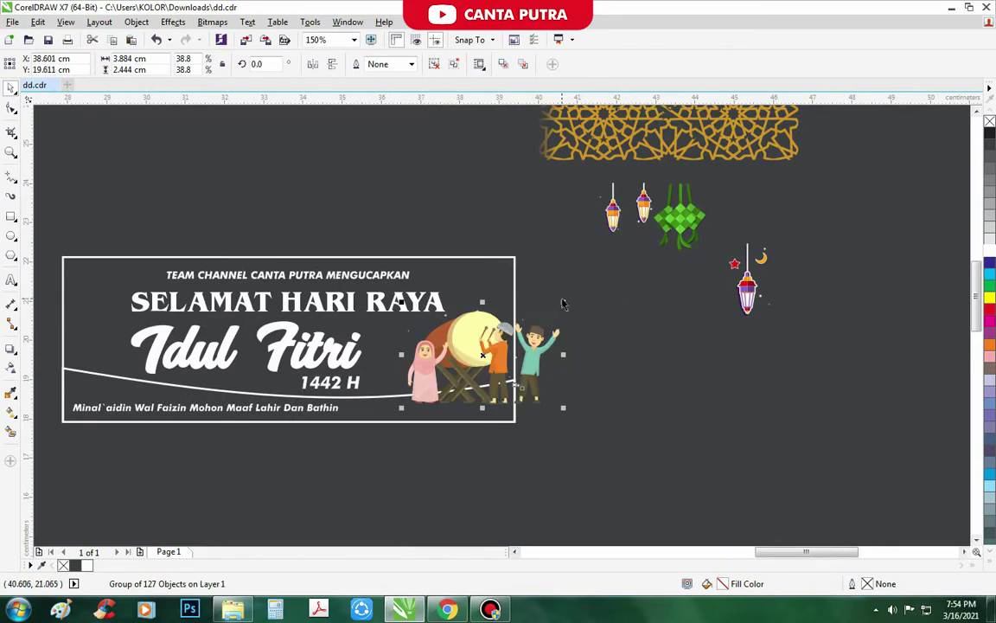
{"action": "left_click_drag", "start_coordinate": [562, 303], "coordinate": [545, 314]}
{"action": "scroll", "coordinate": [439, 355], "scroll_direction": "up", "scroll_amount": 1}
{"action": "left_click_drag", "start_coordinate": [464, 347], "coordinate": [400, 367]}
{"action": "scroll", "coordinate": [475, 353], "scroll_direction": "down", "scroll_amount": 2}
{"action": "left_click", "coordinate": [584, 387]}
{"action": "scroll", "coordinate": [517, 280], "scroll_direction": "up", "scroll_amount": 1}
{"action": "scroll", "coordinate": [661, 343], "scroll_direction": "down", "scroll_amount": 1}
{"action": "scroll", "coordinate": [591, 373], "scroll_direction": "up", "scroll_amount": 1}
{"action": "left_click", "coordinate": [565, 368]}
{"action": "left_click", "coordinate": [990, 298]}
{"action": "scroll", "coordinate": [546, 348], "scroll_direction": "down", "scroll_amount": 1}
{"action": "left_click", "coordinate": [532, 306]}
{"action": "key", "text": "ctrl+z"}
{"action": "scroll", "coordinate": [516, 342], "scroll_direction": "up", "scroll_amount": 1}
{"action": "left_click", "coordinate": [545, 360]}
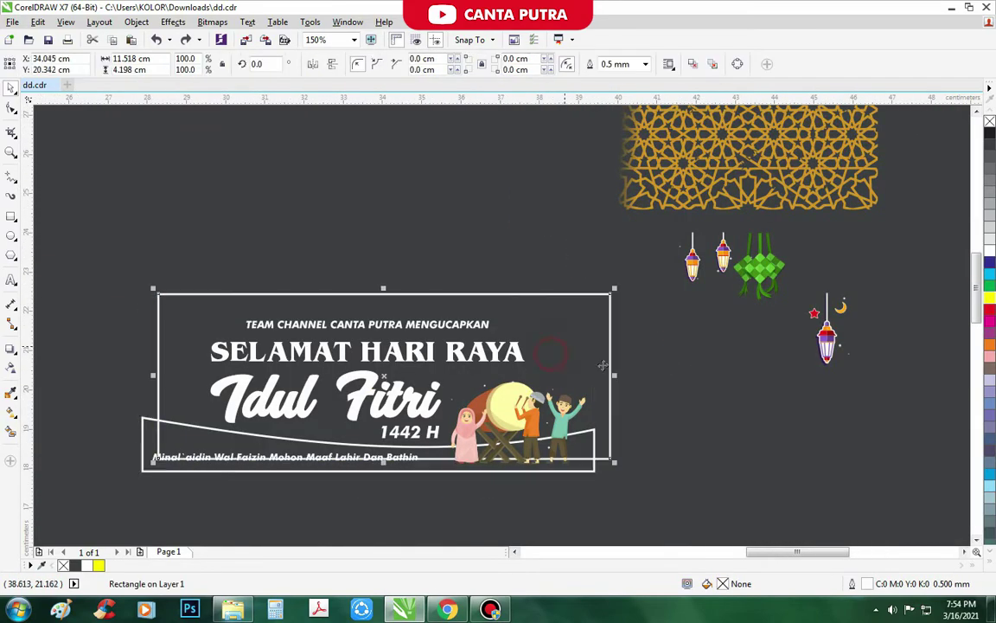
Fill the banner's rectangular frame with a vertical fountain fill running from cyan at the top to dark blue at the bottom
{"action": "left_click", "coordinate": [989, 311]}
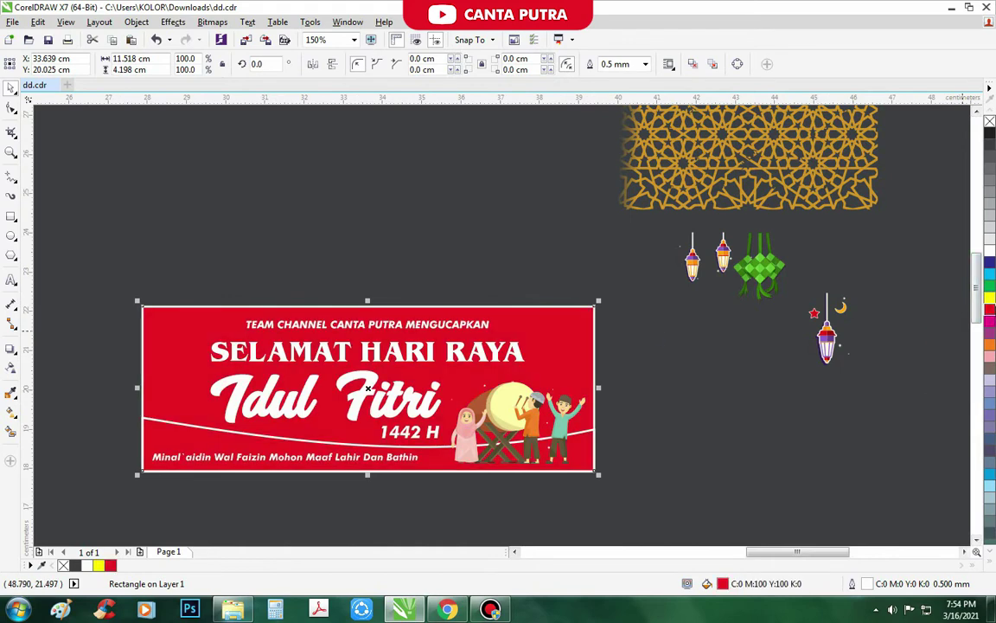
{"action": "left_click", "coordinate": [990, 275]}
{"action": "key", "text": "F11"}
{"action": "left_click_drag", "start_coordinate": [571, 380], "coordinate": [553, 429]}
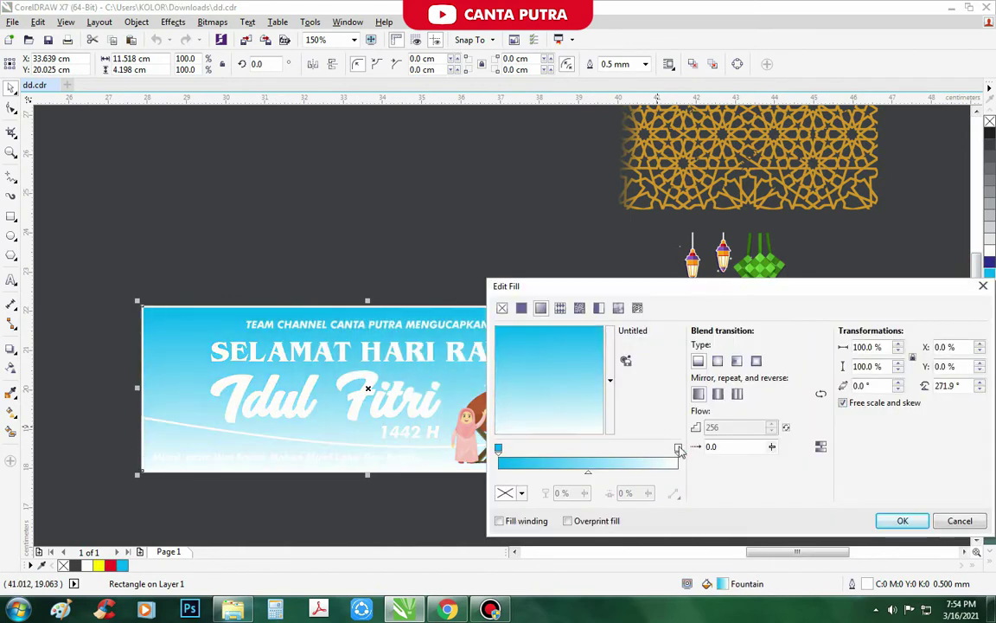
{"action": "left_click", "coordinate": [678, 449]}
{"action": "left_click", "coordinate": [513, 493]}
{"action": "left_click", "coordinate": [593, 406]}
{"action": "left_click", "coordinate": [580, 382]}
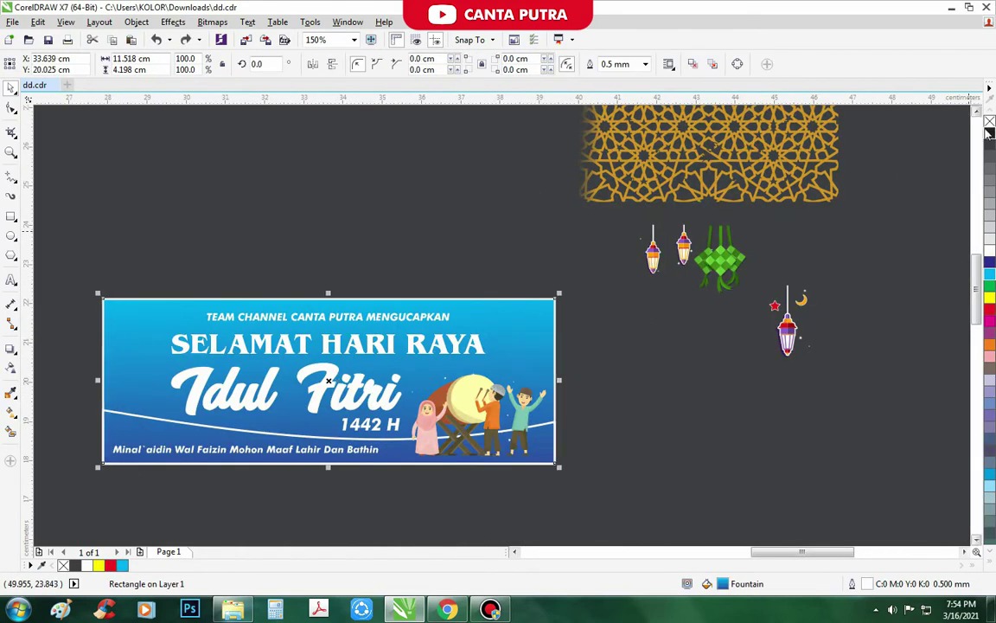
Fill the curved strip with an orange (R245 G131 B41) sampled from the illustration
{"action": "scroll", "coordinate": [147, 390], "scroll_direction": "up", "scroll_amount": 2}
{"action": "left_click", "coordinate": [147, 390]}
{"action": "scroll", "coordinate": [360, 401], "scroll_direction": "down", "scroll_amount": 1}
{"action": "scroll", "coordinate": [653, 426], "scroll_direction": "up", "scroll_amount": 1}
{"action": "left_click", "coordinate": [11, 396]}
{"action": "left_click", "coordinate": [555, 339]}
{"action": "left_click", "coordinate": [661, 399]}
{"action": "key", "text": "space"}
{"action": "scroll", "coordinate": [656, 388], "scroll_direction": "down", "scroll_amount": 1}
{"action": "left_click_drag", "start_coordinate": [657, 393], "coordinate": [658, 408]}
{"action": "key", "text": "ctrl+z"}
Remove the white outline and order the orange strip behind the text and illustration, just in front of the blue background
{"action": "right_click", "coordinate": [989, 121]}
{"action": "key", "text": "shift+Page_Down"}
{"action": "scroll", "coordinate": [728, 345], "scroll_direction": "up", "scroll_amount": 2}
{"action": "scroll", "coordinate": [596, 348], "scroll_direction": "down", "scroll_amount": 2}
{"action": "scroll", "coordinate": [409, 423], "scroll_direction": "up", "scroll_amount": 1}
{"action": "key", "text": "ctrl+Page_Up"}
{"action": "scroll", "coordinate": [544, 373], "scroll_direction": "down", "scroll_amount": 1}
{"action": "left_click", "coordinate": [432, 432]}
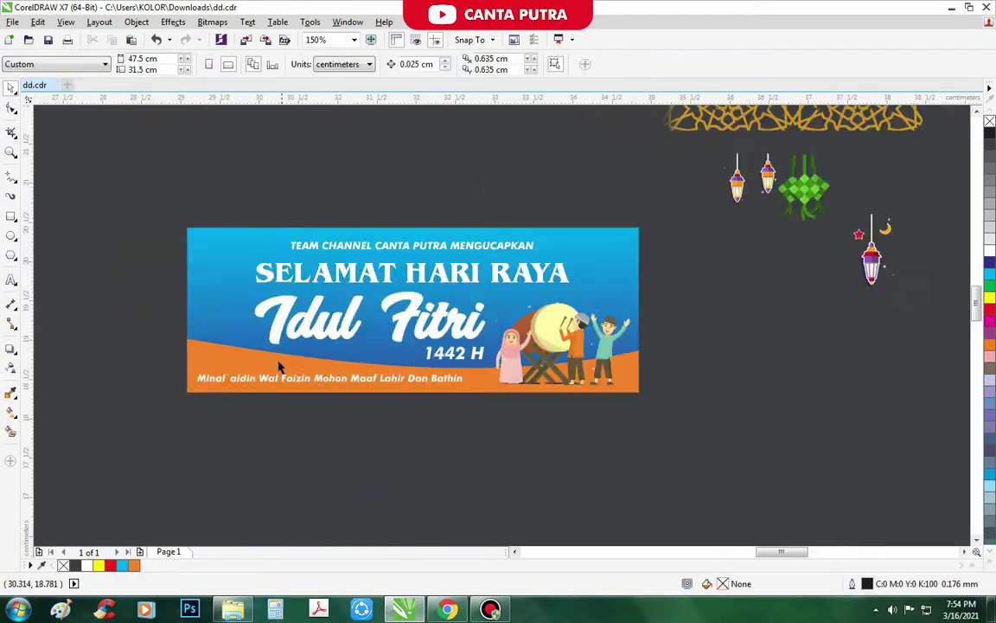
Duplicate the curved strip with an orange outline and fill the copy with brown R161 G87 B30
{"action": "scroll", "coordinate": [282, 361], "scroll_direction": "up", "scroll_amount": 1}
{"action": "left_click_drag", "start_coordinate": [238, 375], "coordinate": [238, 366]}
{"action": "right_click", "coordinate": [137, 565]}
{"action": "scroll", "coordinate": [233, 479], "scroll_direction": "down", "scroll_amount": 1}
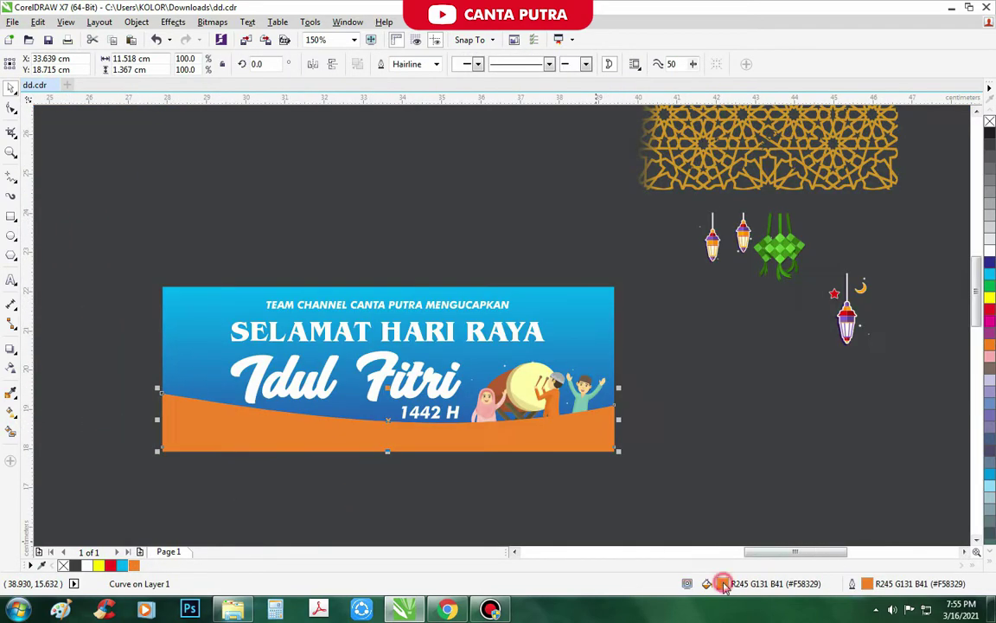
{"action": "double_click", "coordinate": [723, 583]}
{"action": "left_click", "coordinate": [635, 398]}
{"action": "left_click", "coordinate": [864, 524]}
Raise the brown strip slightly and order it behind the orange strip so a brown band shows along its upper edge
{"action": "scroll", "coordinate": [210, 429], "scroll_direction": "up", "scroll_amount": 1}
{"action": "left_click_drag", "start_coordinate": [210, 429], "coordinate": [209, 420]}
{"action": "key", "text": "shift+Page_Down"}
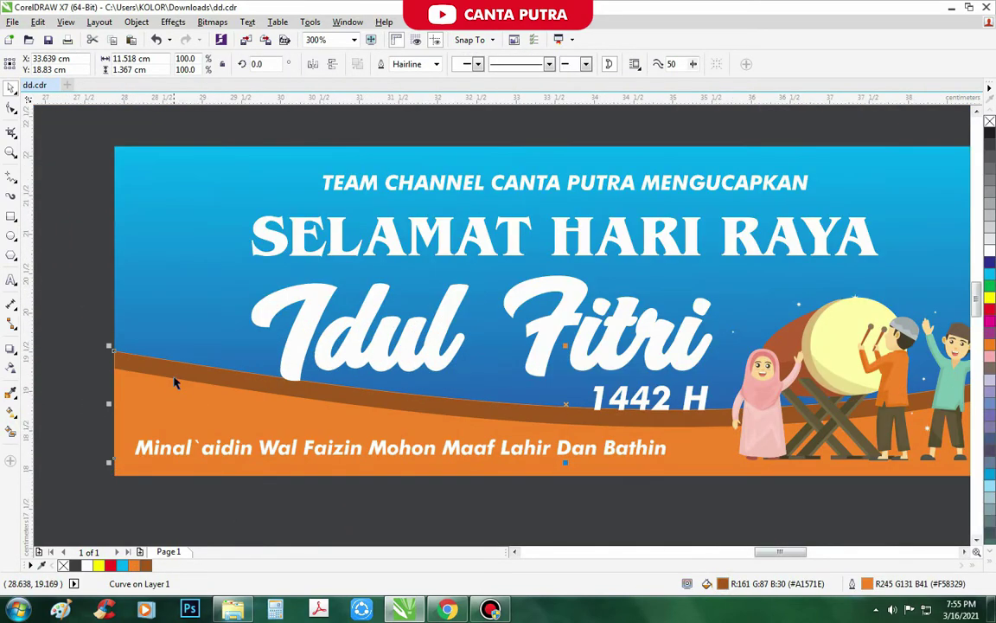
{"action": "scroll", "coordinate": [189, 402], "scroll_direction": "up", "scroll_amount": 2}
{"action": "scroll", "coordinate": [188, 402], "scroll_direction": "down", "scroll_amount": 4}
{"action": "scroll", "coordinate": [551, 399], "scroll_direction": "up", "scroll_amount": 4}
Bend the brown strip's upper curve downward so the band tapers off toward the banner's right side
{"action": "left_click", "coordinate": [537, 401]}
{"action": "key", "text": "F10"}
{"action": "scroll", "coordinate": [574, 407], "scroll_direction": "up", "scroll_amount": 1}
{"action": "left_click_drag", "start_coordinate": [526, 381], "coordinate": [528, 411]}
{"action": "key", "text": "space"}
{"action": "scroll", "coordinate": [533, 409], "scroll_direction": "down", "scroll_amount": 2}
{"action": "left_click", "coordinate": [615, 477]}
{"action": "scroll", "coordinate": [616, 385], "scroll_direction": "down", "scroll_amount": 1}
{"action": "left_click", "coordinate": [10, 393]}
{"action": "scroll", "coordinate": [467, 382], "scroll_direction": "up", "scroll_amount": 2}
{"action": "left_click", "coordinate": [410, 373]}
{"action": "left_click", "coordinate": [382, 288]}
{"action": "key", "text": "ctrl+z"}
{"action": "scroll", "coordinate": [422, 316], "scroll_direction": "down", "scroll_amount": 3}
{"action": "key", "text": "space"}
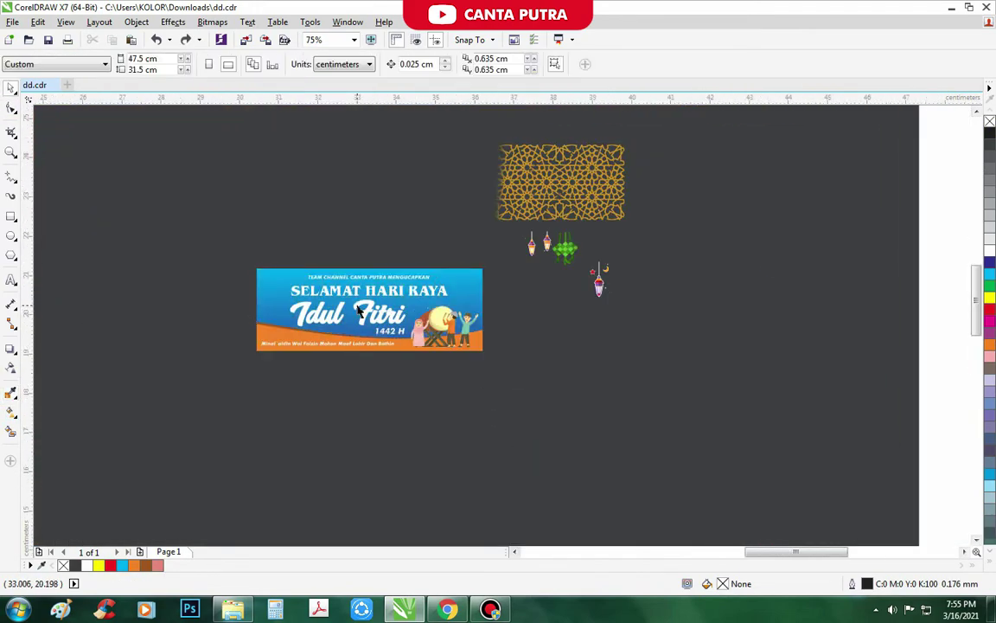
Shift the Idul Fitri line slightly left and enlarge the 1442 H line to 15.22 pt
{"action": "scroll", "coordinate": [357, 309], "scroll_direction": "up", "scroll_amount": 2}
{"action": "left_click", "coordinate": [244, 319]}
{"action": "left_click_drag", "start_coordinate": [260, 324], "coordinate": [241, 321]}
{"action": "scroll", "coordinate": [239, 321], "scroll_direction": "down", "scroll_amount": 1}
{"action": "scroll", "coordinate": [432, 377], "scroll_direction": "up", "scroll_amount": 1}
{"action": "left_click", "coordinate": [407, 338]}
{"action": "left_click_drag", "start_coordinate": [350, 319], "coordinate": [329, 312]}
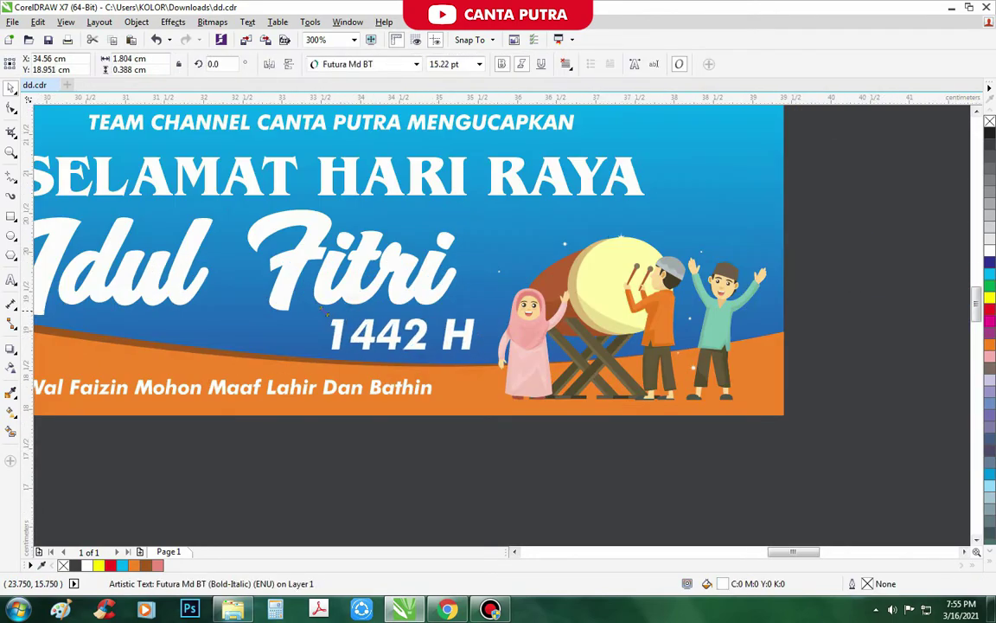
Move the gold pattern and hanging ornaments below the banner and shift the drum illustration slightly toward the banner's right edge
{"action": "scroll", "coordinate": [328, 314], "scroll_direction": "down", "scroll_amount": 4}
{"action": "left_click", "coordinate": [596, 438]}
{"action": "left_click", "coordinate": [646, 366]}
{"action": "scroll", "coordinate": [536, 389], "scroll_direction": "up", "scroll_amount": 2}
{"action": "left_click", "coordinate": [546, 310]}
{"action": "left_click_drag", "start_coordinate": [548, 260], "coordinate": [553, 260]}
{"action": "scroll", "coordinate": [545, 266], "scroll_direction": "down", "scroll_amount": 2}
{"action": "scroll", "coordinate": [510, 248], "scroll_direction": "up", "scroll_amount": 2}
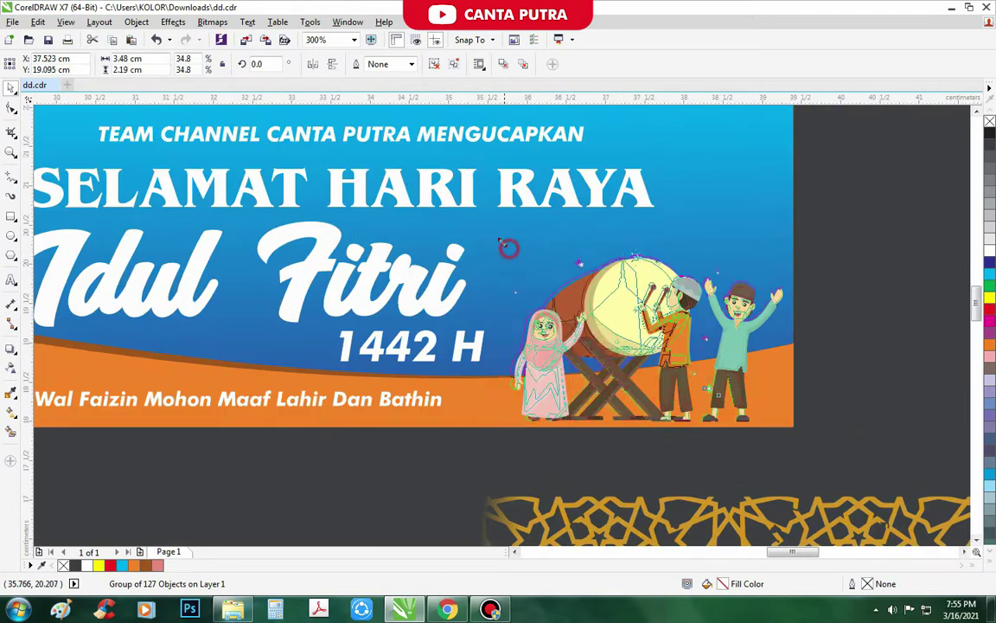
Nudge the TEAM CHANNEL CANTA PUTRA MENGUCAPKAN line slightly up toward the banner's upper edge
{"action": "scroll", "coordinate": [509, 249], "scroll_direction": "down", "scroll_amount": 1}
{"action": "left_click", "coordinate": [737, 261]}
{"action": "scroll", "coordinate": [420, 210], "scroll_direction": "up", "scroll_amount": 1}
{"action": "left_click", "coordinate": [438, 225]}
{"action": "key", "text": "Up"}
{"action": "key", "text": "Up"}
{"action": "key", "text": "Up"}
{"action": "key", "text": "Up"}
Nudge the SELAMAT HARI RAYA line up closer to the TEAM CHANNEL line
{"action": "left_click", "coordinate": [454, 274]}
{"action": "key", "text": "Up"}
{"action": "key", "text": "Up"}
{"action": "key", "text": "Up"}
{"action": "key", "text": "Up"}
{"action": "key", "text": "Up"}
{"action": "key", "text": "Up"}
{"action": "key", "text": "Up"}
{"action": "key", "text": "Up"}
{"action": "key", "text": "Up"}
{"action": "key", "text": "Up"}
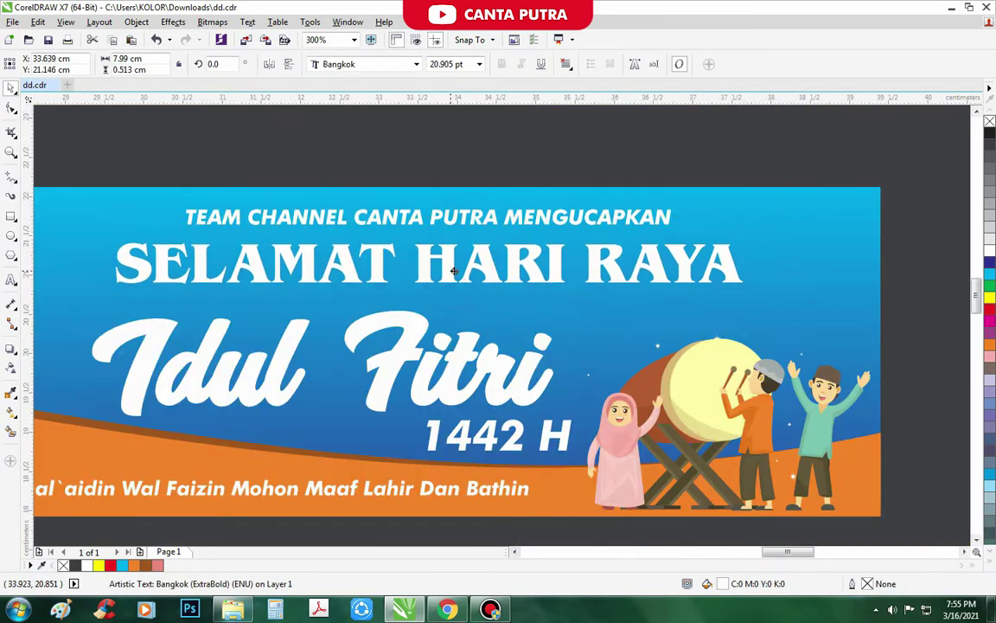
Nudge the Idul Fitri line up and slightly left, and enlarge it to 43.01 pt
{"action": "scroll", "coordinate": [469, 206], "scroll_direction": "down", "scroll_amount": 1}
{"action": "left_click", "coordinate": [389, 291]}
{"action": "key", "text": "Up"}
{"action": "key", "text": "Up"}
{"action": "key", "text": "Up"}
{"action": "key", "text": "Up"}
{"action": "key", "text": "Up"}
{"action": "key", "text": "Up"}
{"action": "key", "text": "Up"}
{"action": "key", "text": "Up"}
{"action": "key", "text": "Up"}
{"action": "key", "text": "Up"}
{"action": "key", "text": "Left"}
{"action": "key", "text": "Left"}
{"action": "key", "text": "Left"}
{"action": "key", "text": "Left"}
{"action": "key", "text": "Left"}
{"action": "left_click_drag", "start_coordinate": [510, 306], "coordinate": [530, 312]}
{"action": "left_click", "coordinate": [524, 373]}
{"action": "scroll", "coordinate": [524, 372], "scroll_direction": "down", "scroll_amount": 1}
{"action": "scroll", "coordinate": [450, 362], "scroll_direction": "up", "scroll_amount": 1}
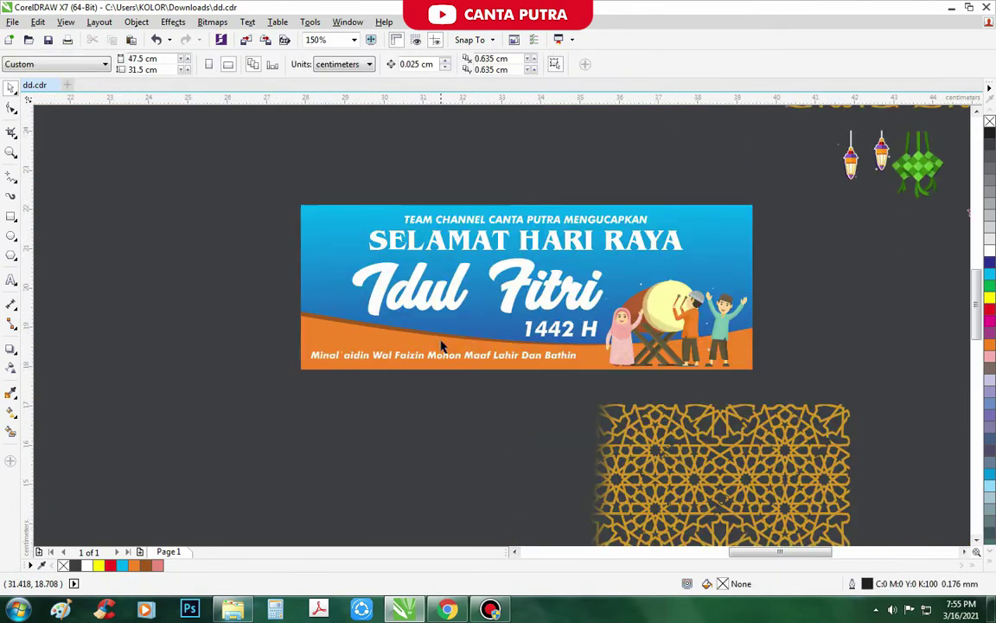
Rotate the banner background's gradient to 186.6° so it runs across from dark blue to cyan
{"action": "scroll", "coordinate": [338, 302], "scroll_direction": "down", "scroll_amount": 1}
{"action": "scroll", "coordinate": [525, 270], "scroll_direction": "up", "scroll_amount": 1}
{"action": "left_click", "coordinate": [536, 302]}
{"action": "key", "text": "F11"}
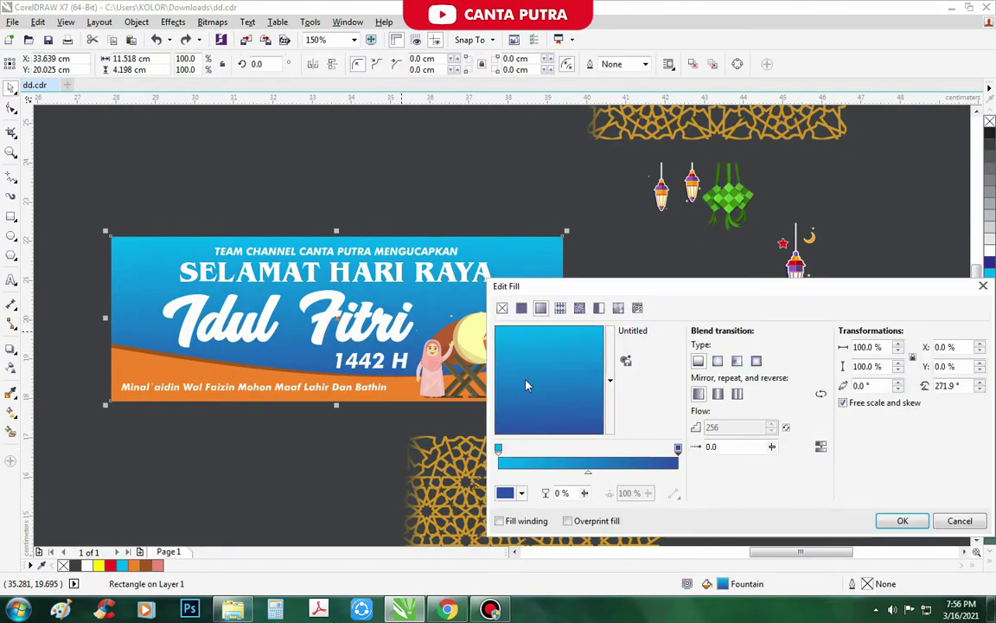
{"action": "key", "text": "Escape"}
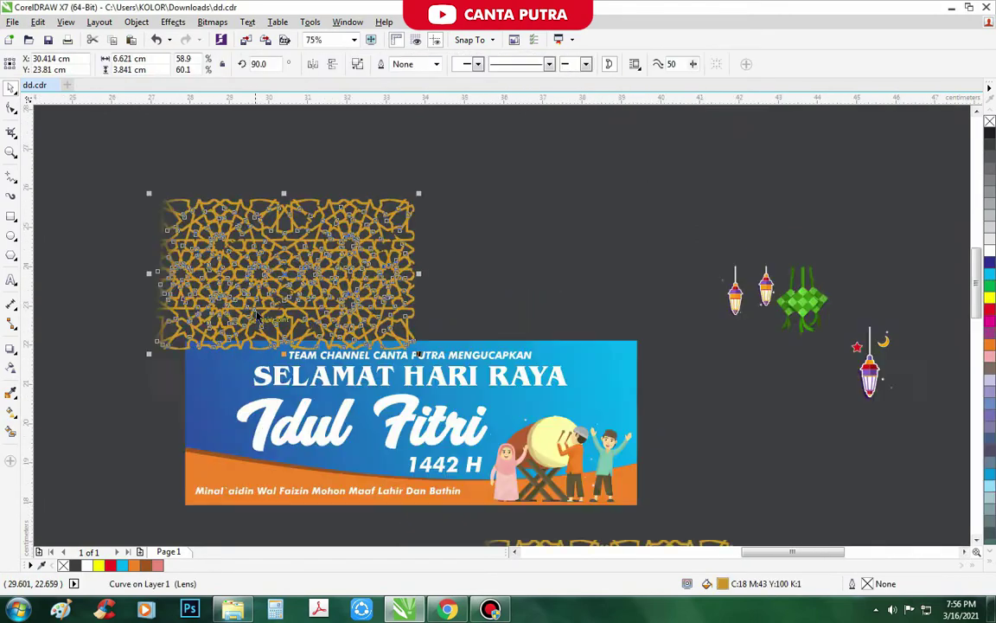
Shrink the upper geometric pattern to about 5.15 cm wide and PowerClip it inside the banner background in cyan
{"action": "scroll", "coordinate": [337, 255], "scroll_direction": "down", "scroll_amount": 2}
{"action": "scroll", "coordinate": [378, 220], "scroll_direction": "up", "scroll_amount": 3}
{"action": "left_click_drag", "start_coordinate": [378, 215], "coordinate": [313, 252]}
{"action": "scroll", "coordinate": [368, 257], "scroll_direction": "down", "scroll_amount": 1}
{"action": "scroll", "coordinate": [275, 299], "scroll_direction": "up", "scroll_amount": 1}
{"action": "right_click", "coordinate": [267, 297]}
{"action": "left_click", "coordinate": [294, 259]}
{"action": "left_click", "coordinate": [282, 354]}
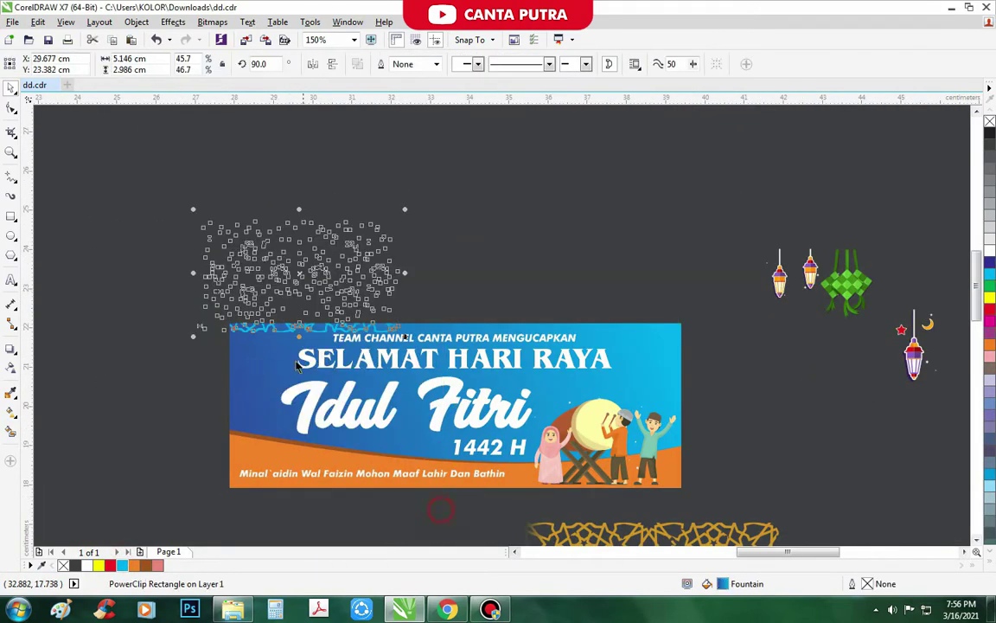
Edit the background's PowerClip contents, moving and enlarging the cyan pattern to cover the banner's left part
{"action": "left_click", "coordinate": [274, 328], "text": "ctrl"}
{"action": "left_click_drag", "start_coordinate": [274, 328], "coordinate": [281, 428]}
{"action": "left_click_drag", "start_coordinate": [411, 310], "coordinate": [473, 274]}
{"action": "left_click_drag", "start_coordinate": [328, 356], "coordinate": [301, 347]}
{"action": "left_click", "coordinate": [292, 312]}
{"action": "scroll", "coordinate": [292, 313], "scroll_direction": "down", "scroll_amount": 1}
{"action": "scroll", "coordinate": [453, 387], "scroll_direction": "up", "scroll_amount": 1}
{"action": "scroll", "coordinate": [456, 388], "scroll_direction": "down", "scroll_amount": 1}
{"action": "scroll", "coordinate": [324, 332], "scroll_direction": "up", "scroll_amount": 1}
Add a teal-blue middle stop at 42% to the banner background's linear gradient
{"action": "left_click", "coordinate": [257, 357]}
{"action": "key", "text": "F11"}
{"action": "left_click", "coordinate": [574, 449]}
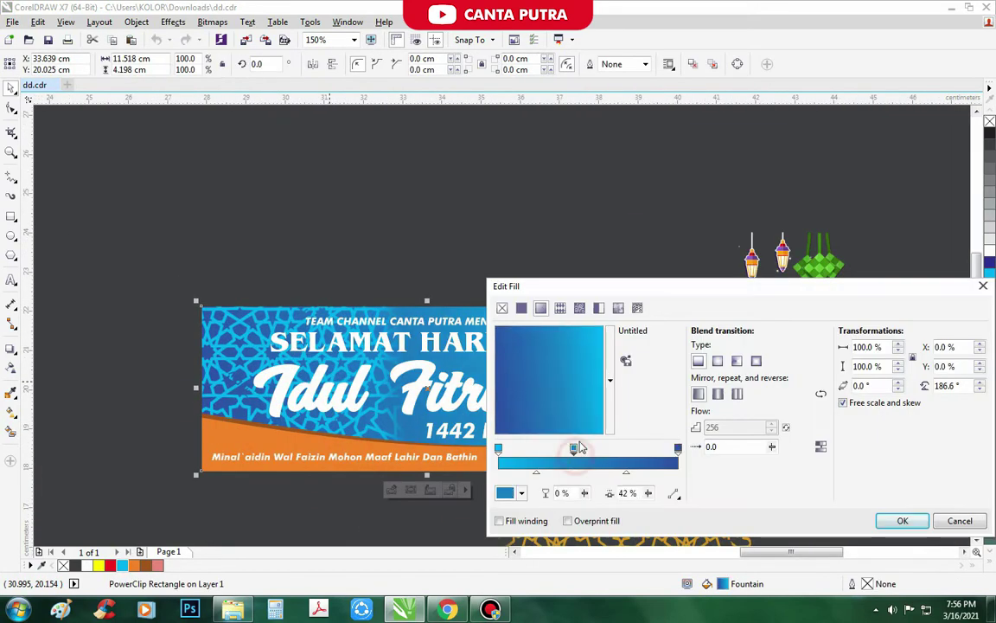
{"action": "left_click", "coordinate": [518, 494]}
{"action": "left_click", "coordinate": [572, 409]}
{"action": "left_click", "coordinate": [591, 417]}
{"action": "left_click", "coordinate": [572, 393]}
{"action": "left_click_drag", "start_coordinate": [591, 420], "coordinate": [393, 381]}
{"action": "left_click", "coordinate": [902, 521]}
{"action": "scroll", "coordinate": [454, 311], "scroll_direction": "down", "scroll_amount": 1}
{"action": "scroll", "coordinate": [445, 355], "scroll_direction": "up", "scroll_amount": 1}
Place a gold pattern copy about 4.1 × 2.4 cm over the orange strip's left end, with its faded side facing right
{"action": "left_click", "coordinate": [446, 354]}
{"action": "scroll", "coordinate": [444, 298], "scroll_direction": "down", "scroll_amount": 1}
{"action": "left_click", "coordinate": [431, 187]}
{"action": "scroll", "coordinate": [482, 463], "scroll_direction": "up", "scroll_amount": 1}
{"action": "scroll", "coordinate": [565, 385], "scroll_direction": "down", "scroll_amount": 1}
{"action": "scroll", "coordinate": [426, 290], "scroll_direction": "up", "scroll_amount": 2}
{"action": "left_click_drag", "start_coordinate": [309, 400], "coordinate": [349, 315]}
{"action": "scroll", "coordinate": [349, 315], "scroll_direction": "up", "scroll_amount": 2}
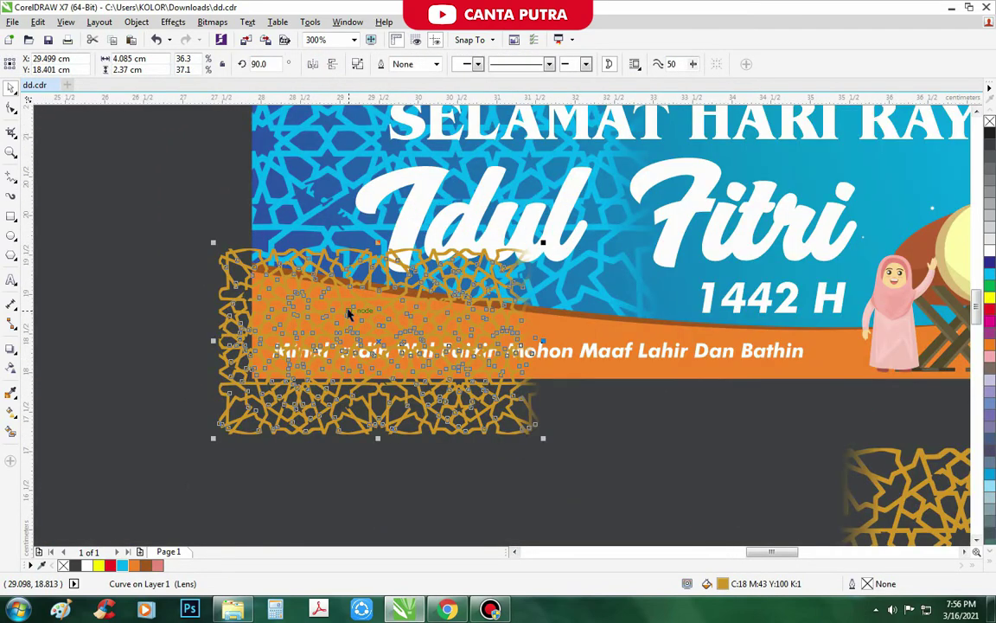
Recolour the small pattern copy dark orange and PowerClip it inside the orange curved strip
{"action": "left_click", "coordinate": [146, 566]}
{"action": "left_click", "coordinate": [135, 566]}
{"action": "double_click", "coordinate": [722, 584]}
{"action": "left_click", "coordinate": [619, 364]}
{"action": "left_click", "coordinate": [902, 520]}
{"action": "scroll", "coordinate": [389, 389], "scroll_direction": "down", "scroll_amount": 2}
{"action": "right_click", "coordinate": [435, 396]}
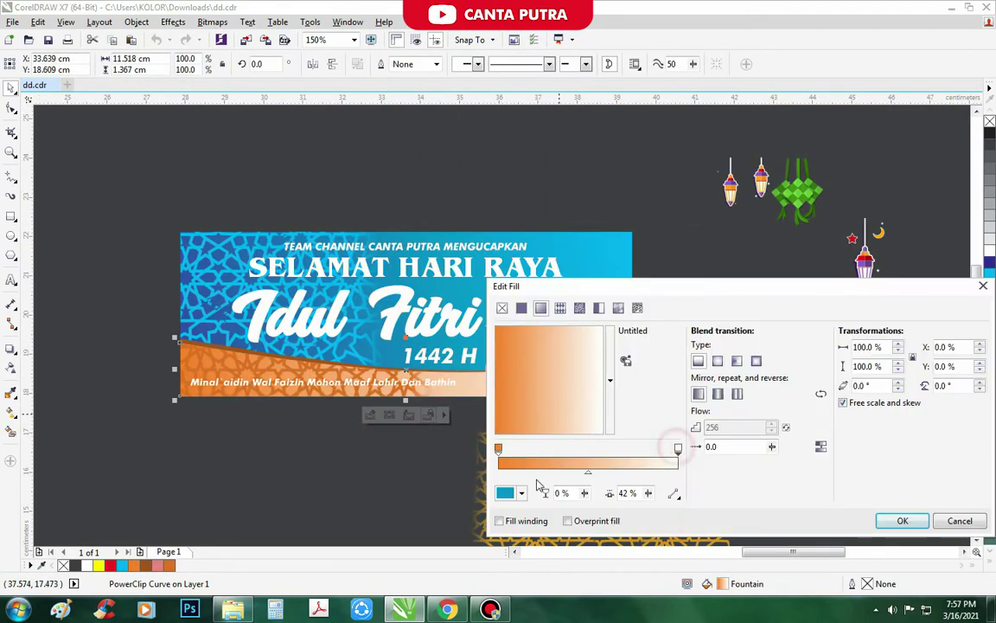
Give the orange strip a linear gradient from orange to a darker orange
{"action": "left_click", "coordinate": [521, 493]}
{"action": "left_click", "coordinate": [552, 347]}
{"action": "left_click", "coordinate": [346, 374]}
{"action": "left_click", "coordinate": [385, 452]}
{"action": "left_click", "coordinate": [589, 395]}
{"action": "left_click", "coordinate": [502, 491]}
{"action": "left_click", "coordinate": [902, 521]}
{"action": "left_click", "coordinate": [382, 445]}
{"action": "scroll", "coordinate": [372, 458], "scroll_direction": "down", "scroll_amount": 1}
{"action": "scroll", "coordinate": [382, 441], "scroll_direction": "up", "scroll_amount": 1}
{"action": "scroll", "coordinate": [231, 409], "scroll_direction": "up", "scroll_amount": 1}
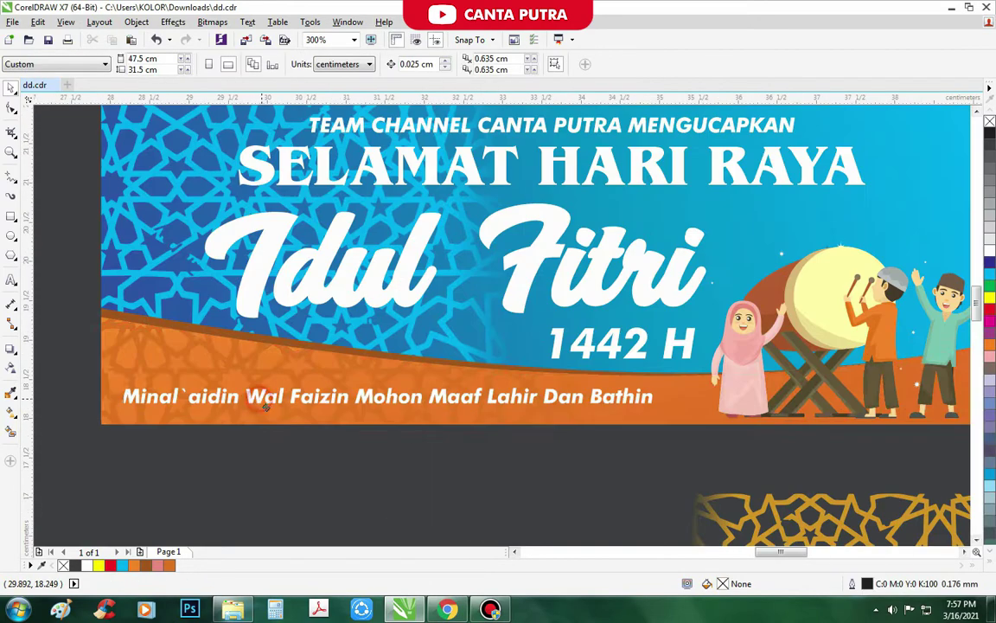
Move the Minal`aidin Wal Faizin line slightly down and stretch it taller and to about 7.23 cm wide
{"action": "left_click_drag", "start_coordinate": [257, 396], "coordinate": [264, 409]}
{"action": "left_click_drag", "start_coordinate": [393, 395], "coordinate": [394, 388]}
{"action": "left_click_drag", "start_coordinate": [664, 402], "coordinate": [701, 403]}
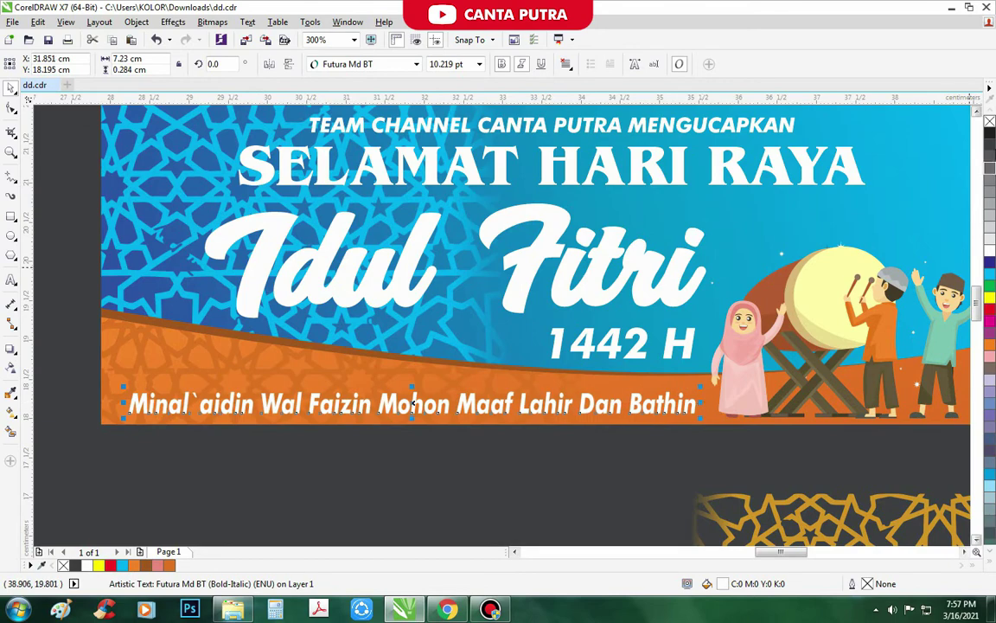
Give the Minal`aidin Wal Faizin line a 0.8 mm black outline placed behind the fill
{"action": "right_click", "coordinate": [989, 133]}
{"action": "key", "text": "F12"}
{"action": "double_click", "coordinate": [397, 217]}
{"action": "key", "text": "Return"}
{"action": "key", "text": "F12"}
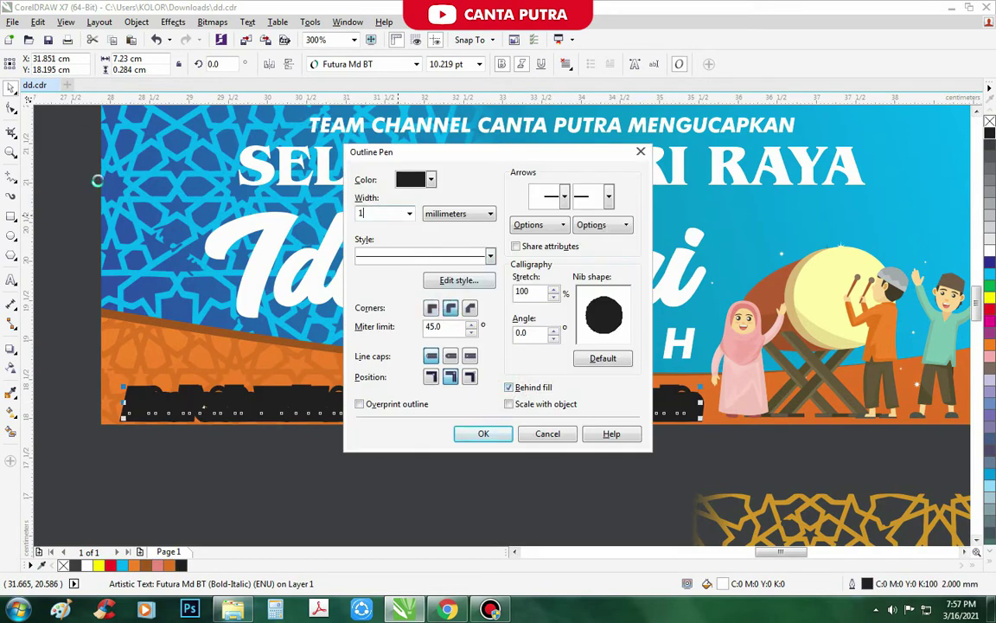
{"action": "key", "text": "Return"}
{"action": "key", "text": "F12"}
{"action": "double_click", "coordinate": [380, 213]}
{"action": "type", "text": "0.8"}
{"action": "key", "text": "Return"}
{"action": "scroll", "coordinate": [345, 351], "scroll_direction": "down", "scroll_amount": 1}
{"action": "left_click", "coordinate": [315, 468]}
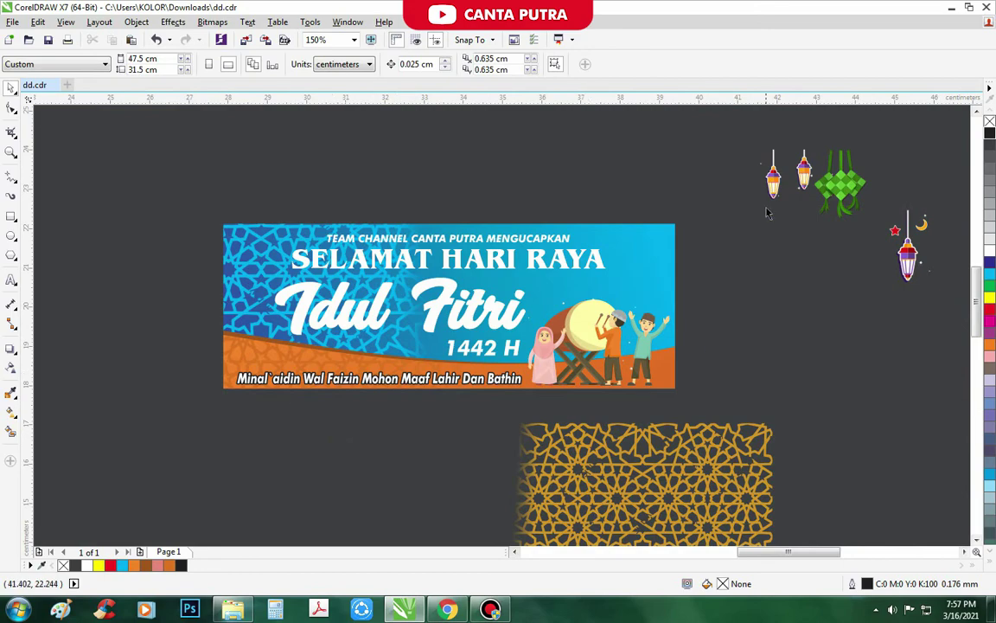
Group the parts of the leftmost small lantern and move it onto the left part of the banner
{"action": "left_click_drag", "start_coordinate": [779, 179], "coordinate": [710, 282]}
{"action": "scroll", "coordinate": [709, 283], "scroll_direction": "up", "scroll_amount": 1}
{"action": "left_click", "coordinate": [708, 281]}
{"action": "scroll", "coordinate": [661, 237], "scroll_direction": "up", "scroll_amount": 1}
{"action": "scroll", "coordinate": [664, 240], "scroll_direction": "down", "scroll_amount": 1}
{"action": "left_click_drag", "start_coordinate": [657, 201], "coordinate": [744, 354]}
{"action": "key", "text": "ctrl+g"}
{"action": "scroll", "coordinate": [678, 240], "scroll_direction": "down", "scroll_amount": 1}
{"action": "left_click_drag", "start_coordinate": [689, 251], "coordinate": [180, 328]}
Enlarge the lantern to 157.9% and shift it closer to the banner's left edge, hanging from the upper edge
{"action": "scroll", "coordinate": [173, 323], "scroll_direction": "up", "scroll_amount": 1}
{"action": "left_click_drag", "start_coordinate": [90, 223], "coordinate": [216, 424]}
{"action": "left_click_drag", "start_coordinate": [199, 396], "coordinate": [218, 451]}
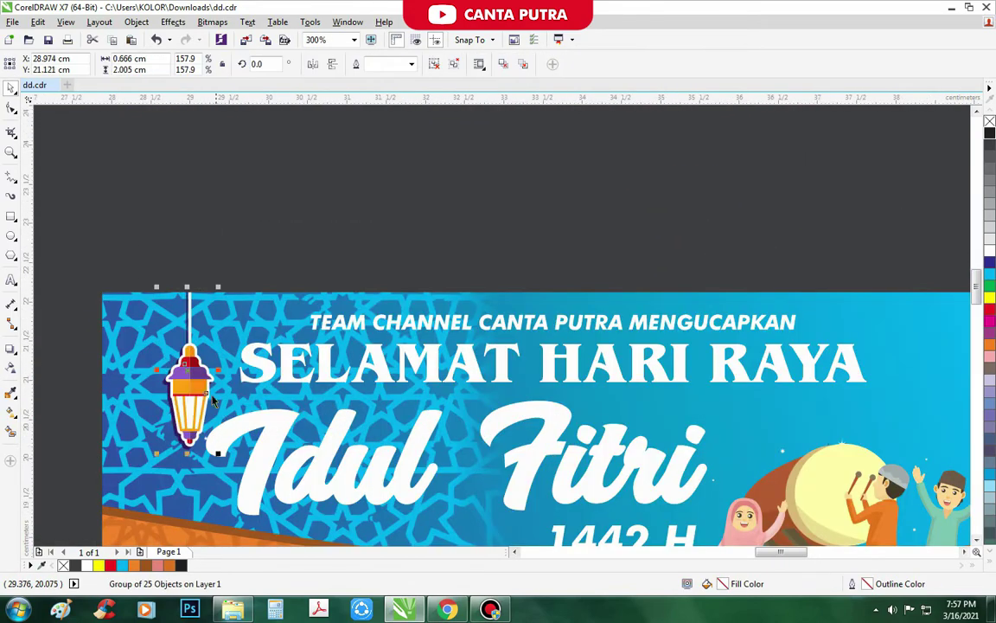
{"action": "left_click_drag", "start_coordinate": [187, 368], "coordinate": [137, 367]}
{"action": "scroll", "coordinate": [203, 366], "scroll_direction": "up", "scroll_amount": 1}
{"action": "scroll", "coordinate": [381, 270], "scroll_direction": "down", "scroll_amount": 2}
Group the green ketupat ornament and hang it in the banner's upper-right corner
{"action": "left_click", "coordinate": [710, 246]}
{"action": "scroll", "coordinate": [602, 182], "scroll_direction": "up", "scroll_amount": 1}
{"action": "left_click_drag", "start_coordinate": [612, 182], "coordinate": [486, 381]}
{"action": "scroll", "coordinate": [576, 280], "scroll_direction": "down", "scroll_amount": 1}
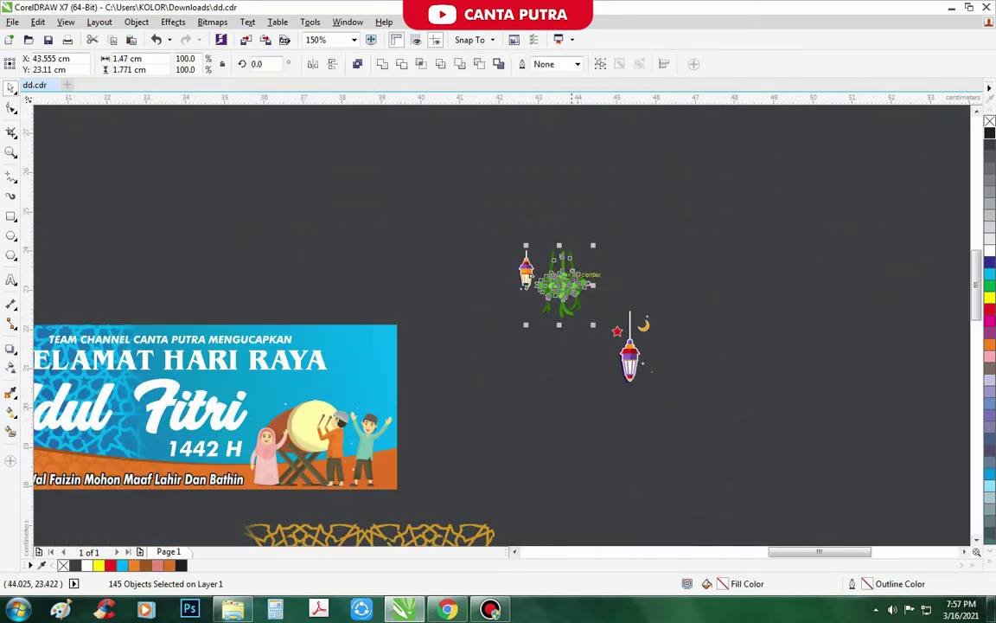
{"action": "key", "text": "ctrl+g"}
{"action": "left_click_drag", "start_coordinate": [562, 263], "coordinate": [368, 346]}
{"action": "scroll", "coordinate": [369, 345], "scroll_direction": "up", "scroll_amount": 1}
{"action": "left_click", "coordinate": [424, 253]}
{"action": "scroll", "coordinate": [495, 344], "scroll_direction": "down", "scroll_amount": 1}
{"action": "scroll", "coordinate": [364, 389], "scroll_direction": "up", "scroll_amount": 1}
{"action": "left_click", "coordinate": [367, 388]}
{"action": "scroll", "coordinate": [514, 320], "scroll_direction": "down", "scroll_amount": 1}
{"action": "scroll", "coordinate": [539, 315], "scroll_direction": "up", "scroll_amount": 1}
{"action": "scroll", "coordinate": [524, 296], "scroll_direction": "down", "scroll_amount": 1}
{"action": "key", "text": "ctrl+z"}
{"action": "scroll", "coordinate": [575, 362], "scroll_direction": "up", "scroll_amount": 2}
{"action": "scroll", "coordinate": [575, 361], "scroll_direction": "down", "scroll_amount": 2}
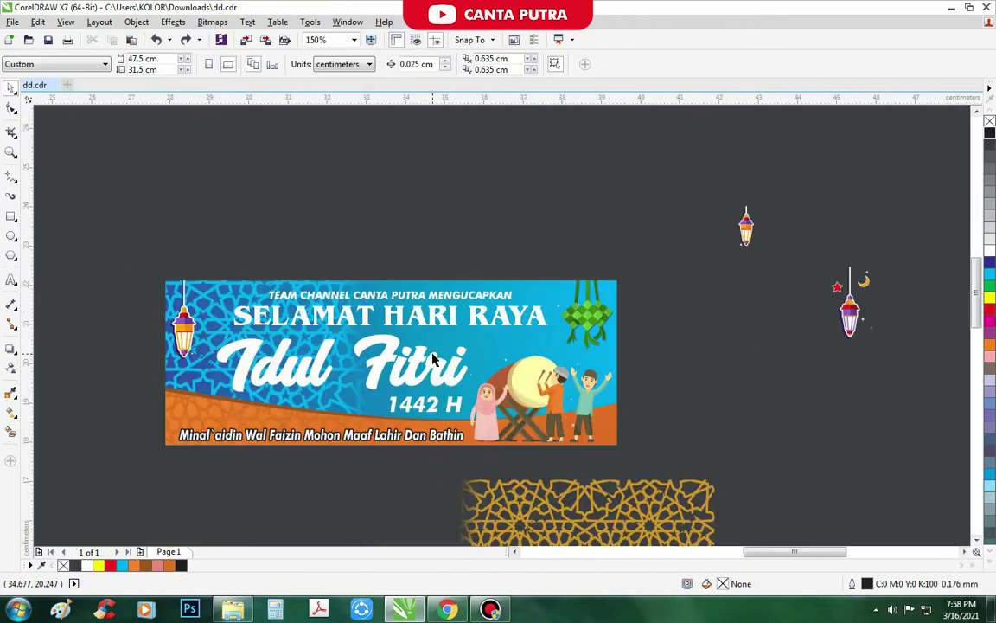
Try a pale yellow #FFF8A8 middle stop and the drum's reddish brown as start colour in the background gradient
{"action": "scroll", "coordinate": [498, 382], "scroll_direction": "up", "scroll_amount": 2}
{"action": "key", "text": "F11"}
{"action": "left_click", "coordinate": [504, 493]}
{"action": "left_click", "coordinate": [529, 383]}
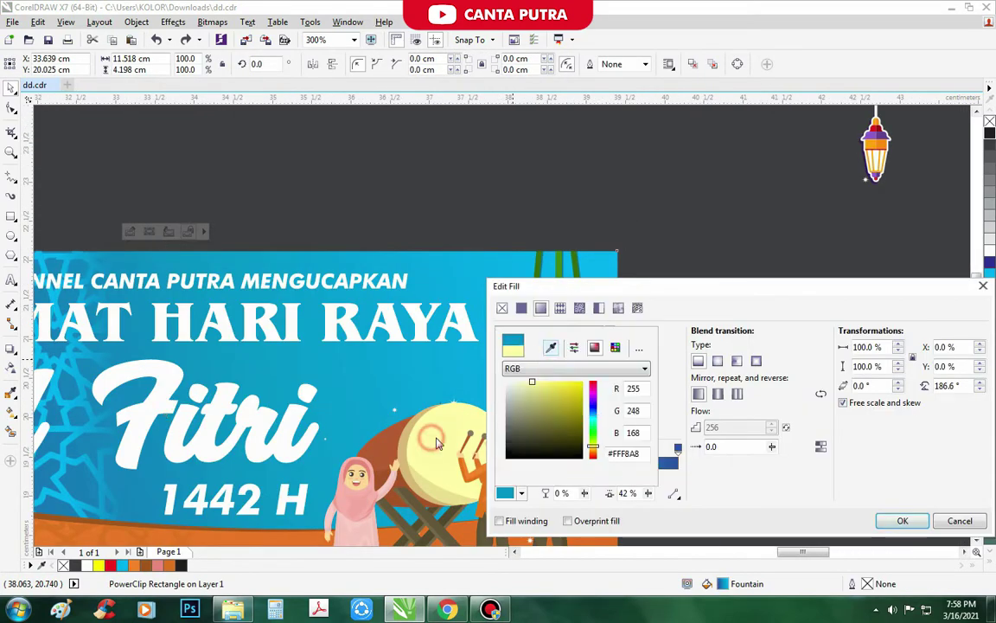
{"action": "left_click", "coordinate": [713, 446]}
{"action": "left_click", "coordinate": [498, 449]}
{"action": "left_click", "coordinate": [505, 493]}
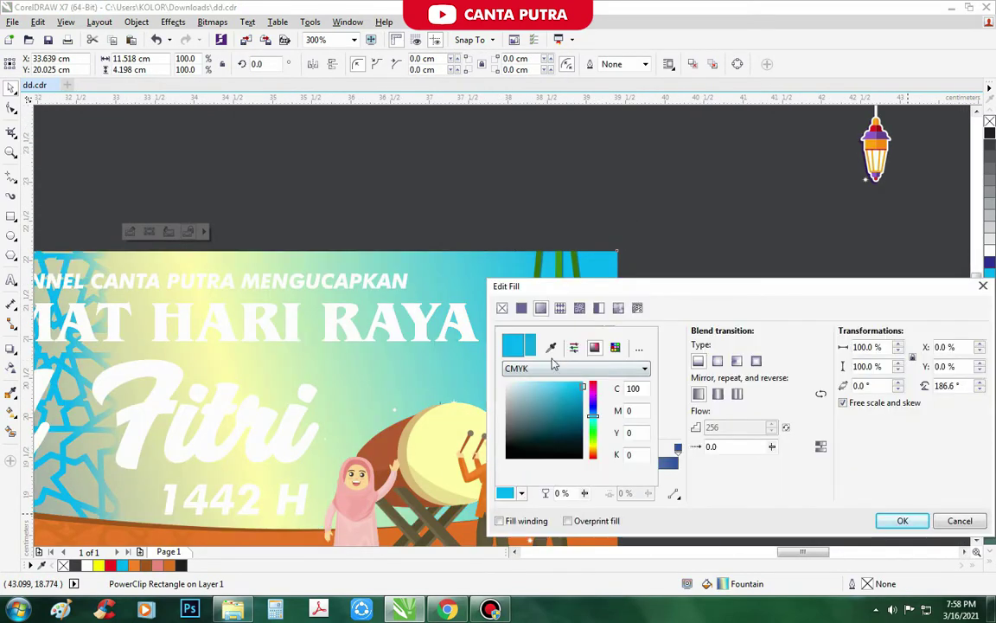
{"action": "left_click", "coordinate": [551, 347]}
{"action": "left_click", "coordinate": [384, 439]}
{"action": "left_click", "coordinate": [466, 197]}
Try the girl's dress pink as the background gradient's end colour, and undo the background recolouring
{"action": "left_click", "coordinate": [678, 449]}
{"action": "left_click", "coordinate": [505, 492]}
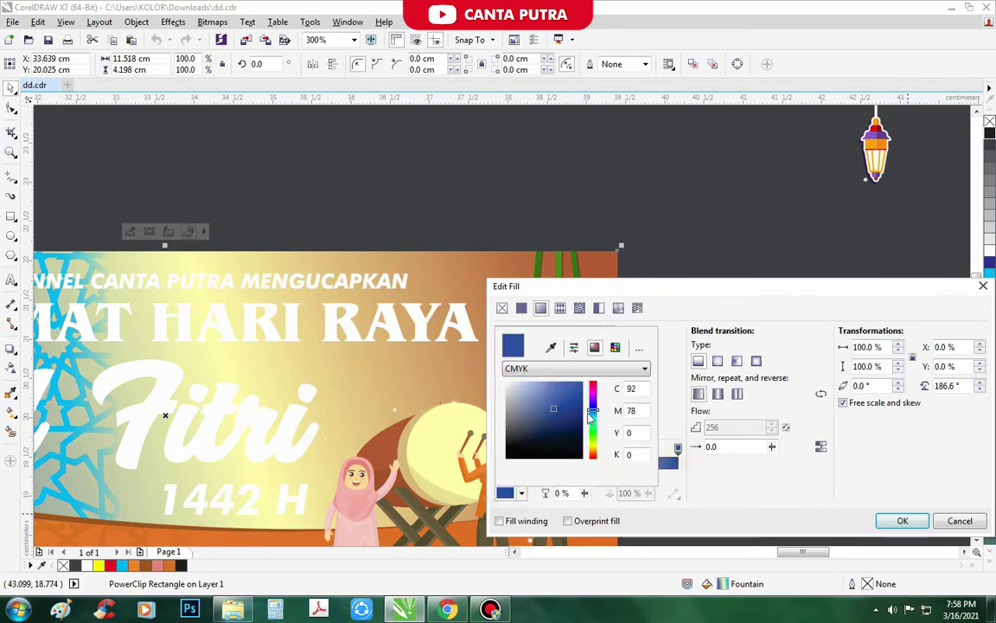
{"action": "left_click", "coordinate": [380, 501]}
{"action": "left_click", "coordinate": [902, 520]}
{"action": "scroll", "coordinate": [402, 320], "scroll_direction": "down", "scroll_amount": 2}
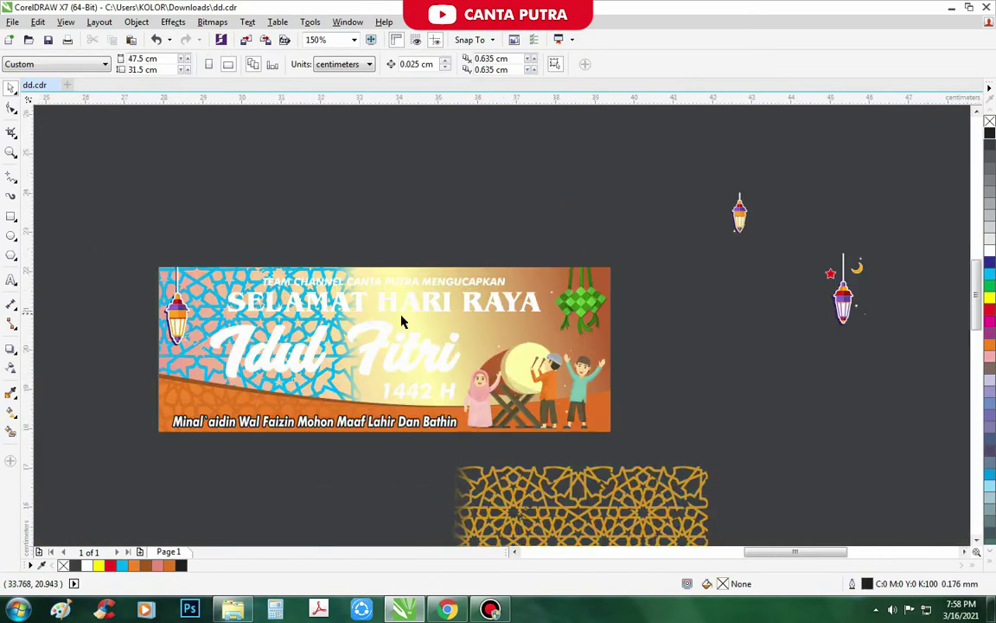
{"action": "key", "text": "ctrl+z"}
{"action": "left_click", "coordinate": [710, 451]}
{"action": "scroll", "coordinate": [476, 303], "scroll_direction": "up", "scroll_amount": 1}
{"action": "scroll", "coordinate": [396, 355], "scroll_direction": "down", "scroll_amount": 1}
Recolour the Idul Fitri line orange
{"action": "left_click", "coordinate": [333, 374]}
{"action": "left_click", "coordinate": [990, 298]}
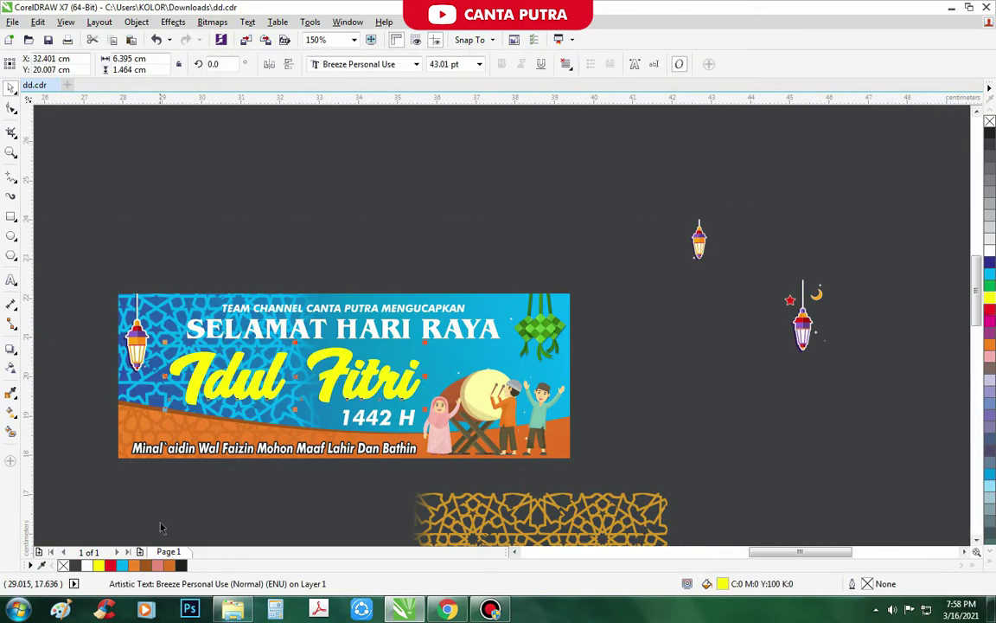
{"action": "left_click", "coordinate": [135, 566]}
{"action": "scroll", "coordinate": [285, 391], "scroll_direction": "up", "scroll_amount": 2}
Apply a vertical linear gradient from orange to golden yellow to the Idul Fitri line
{"action": "key", "text": "F11"}
{"action": "left_click", "coordinate": [679, 448]}
{"action": "left_click", "coordinate": [512, 492]}
{"action": "left_click", "coordinate": [593, 448]}
{"action": "left_click_drag", "start_coordinate": [571, 412], "coordinate": [622, 373]}
{"action": "left_click", "coordinate": [593, 446]}
{"action": "left_click", "coordinate": [570, 433]}
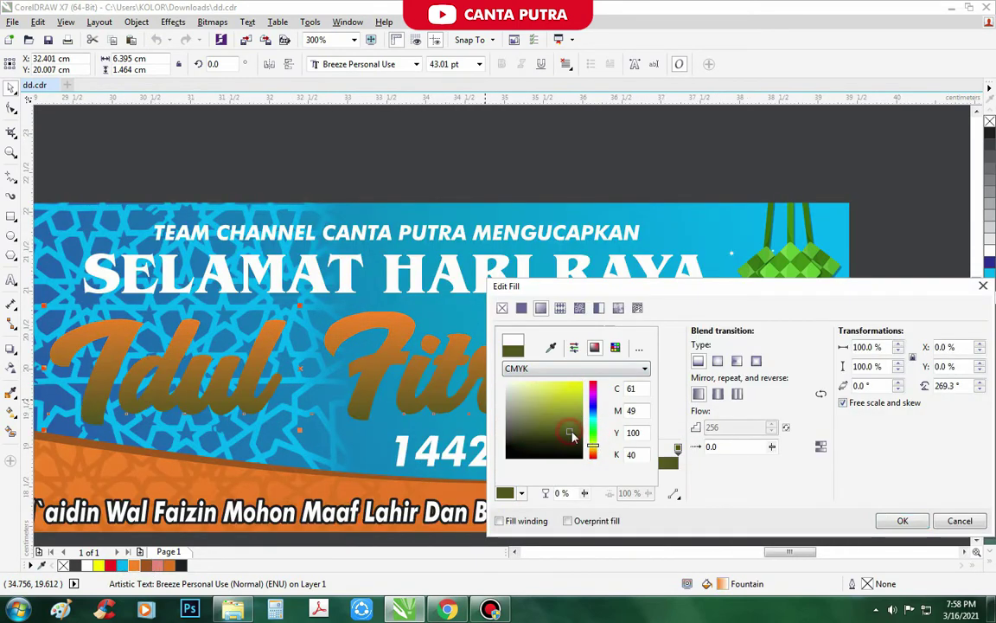
{"action": "left_click_drag", "start_coordinate": [578, 422], "coordinate": [583, 387]}
{"action": "left_click", "coordinate": [593, 448]}
{"action": "key", "text": "Return"}
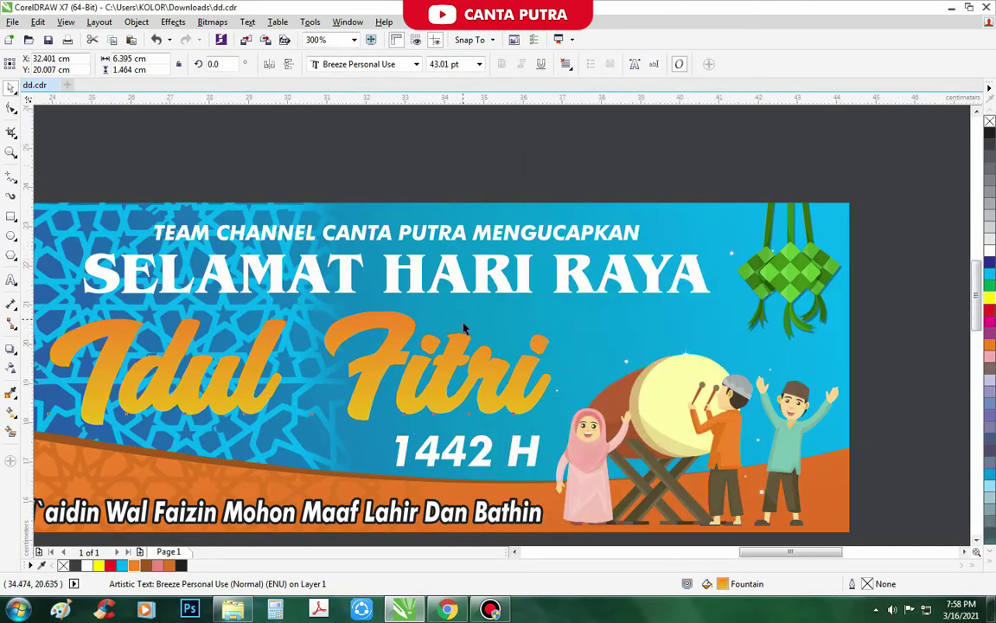
Give the Idul Fitri line a 2.0 mm black outline with rounded corners, placed behind its fill
{"action": "scroll", "coordinate": [463, 324], "scroll_direction": "down", "scroll_amount": 1}
{"action": "scroll", "coordinate": [473, 366], "scroll_direction": "up", "scroll_amount": 1}
{"action": "right_click", "coordinate": [181, 565]}
{"action": "key", "text": "F12"}
{"action": "left_click_drag", "start_coordinate": [390, 214], "coordinate": [364, 214]}
{"action": "type", "text": "2"}
{"action": "key", "text": "Return"}
{"action": "key", "text": "F12"}
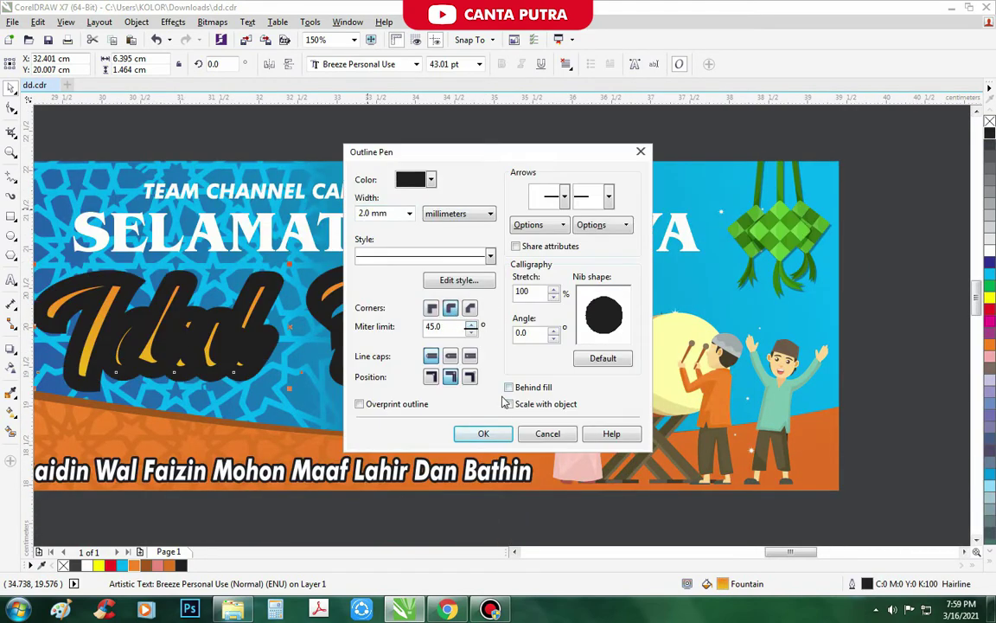
{"action": "left_click", "coordinate": [508, 386]}
{"action": "key", "text": "Return"}
{"action": "scroll", "coordinate": [393, 344], "scroll_direction": "down", "scroll_amount": 1}
{"action": "left_click", "coordinate": [427, 250]}
{"action": "scroll", "coordinate": [549, 294], "scroll_direction": "up", "scroll_amount": 1}
{"action": "left_click_drag", "start_coordinate": [551, 256], "coordinate": [551, 238]}
{"action": "key", "text": "ctrl+z"}
{"action": "scroll", "coordinate": [676, 330], "scroll_direction": "down", "scroll_amount": 1}
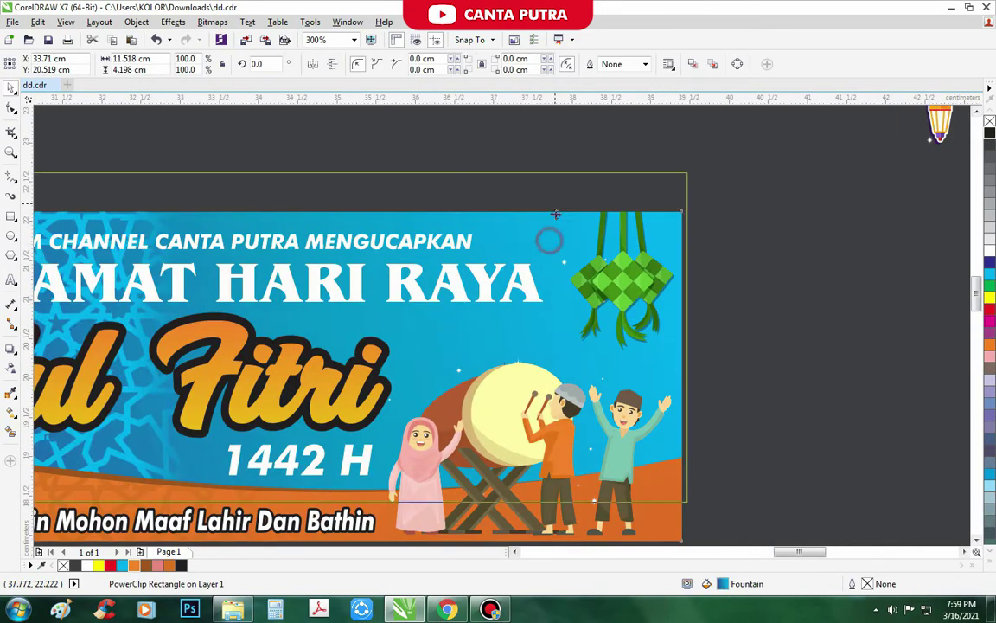
Sample the golden orange from the Idul Fitri lettering and try it as a solid fill on the banner background
{"action": "scroll", "coordinate": [428, 368], "scroll_direction": "up", "scroll_amount": 1}
{"action": "left_click", "coordinate": [10, 392]}
{"action": "left_click", "coordinate": [345, 335]}
{"action": "left_click", "coordinate": [644, 298]}
{"action": "scroll", "coordinate": [615, 332], "scroll_direction": "down", "scroll_amount": 1}
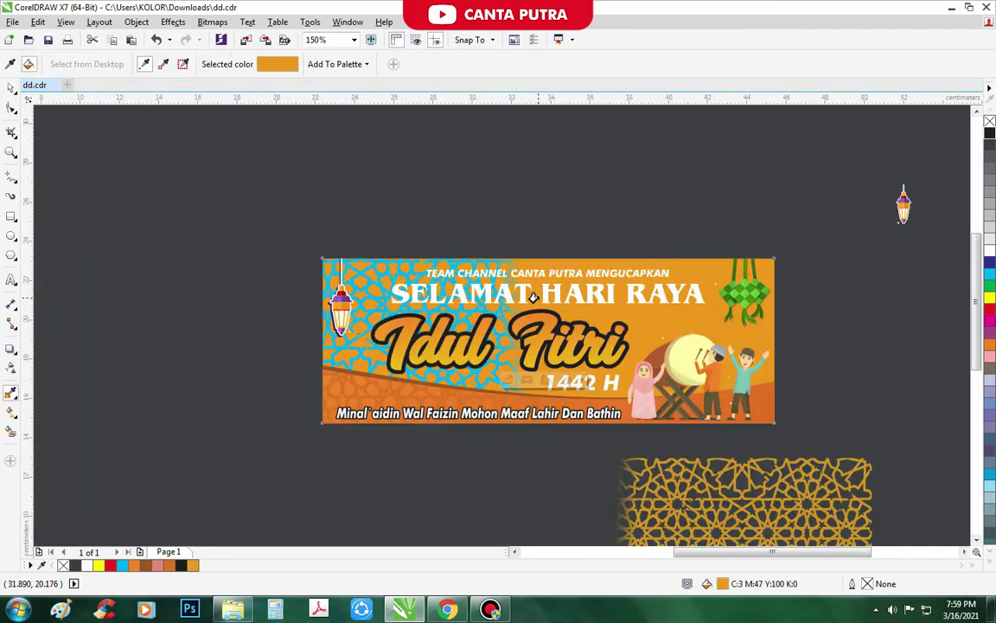
{"action": "key", "text": "space"}
Apply a background gradient from golden orange at the banner's right end to bright yellow at its left end
{"action": "left_click", "coordinate": [573, 240]}
{"action": "left_click", "coordinate": [618, 320]}
{"action": "key", "text": "F11"}
{"action": "left_click", "coordinate": [540, 308]}
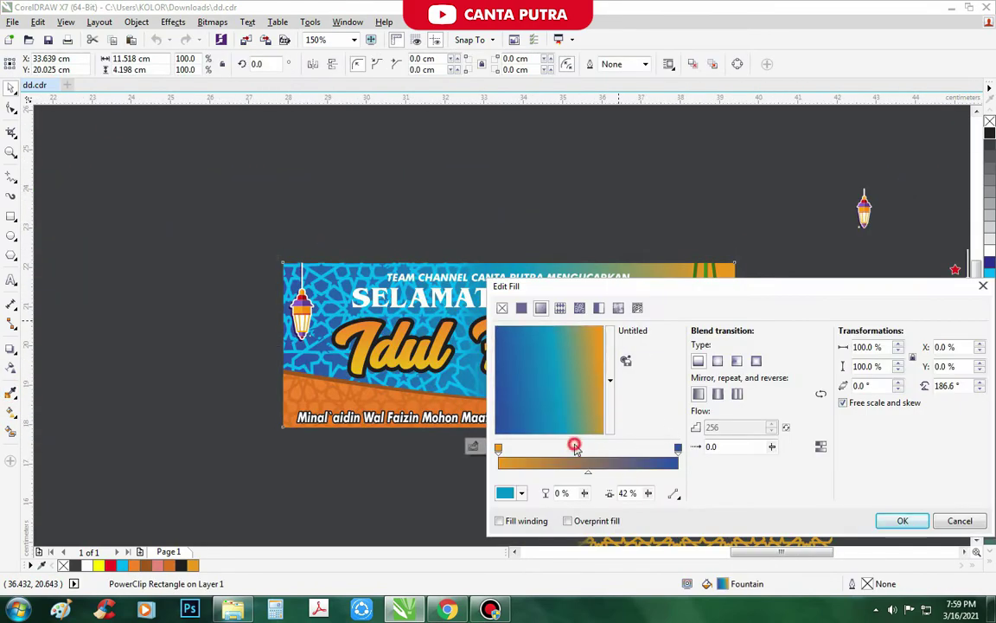
{"action": "left_click", "coordinate": [501, 493]}
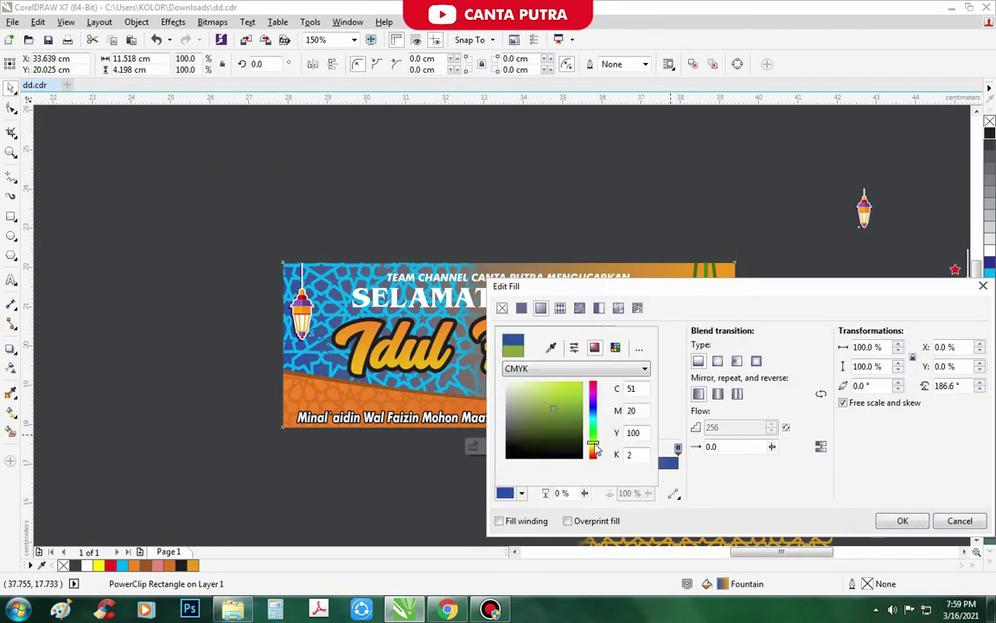
{"action": "left_click", "coordinate": [592, 442]}
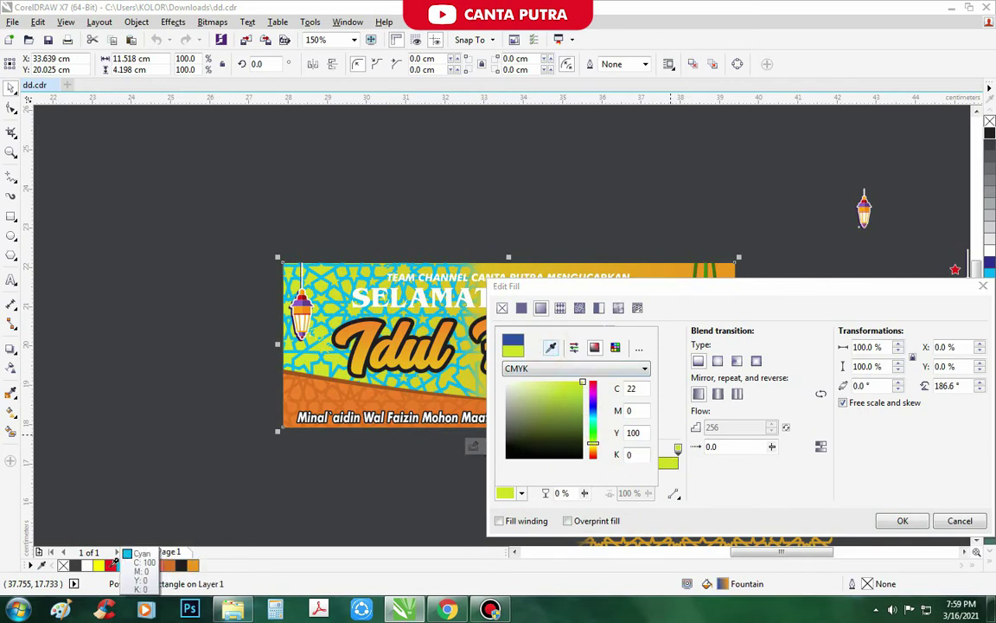
{"action": "left_click", "coordinate": [88, 565]}
{"action": "left_click", "coordinate": [511, 493]}
{"action": "left_click", "coordinate": [551, 347]}
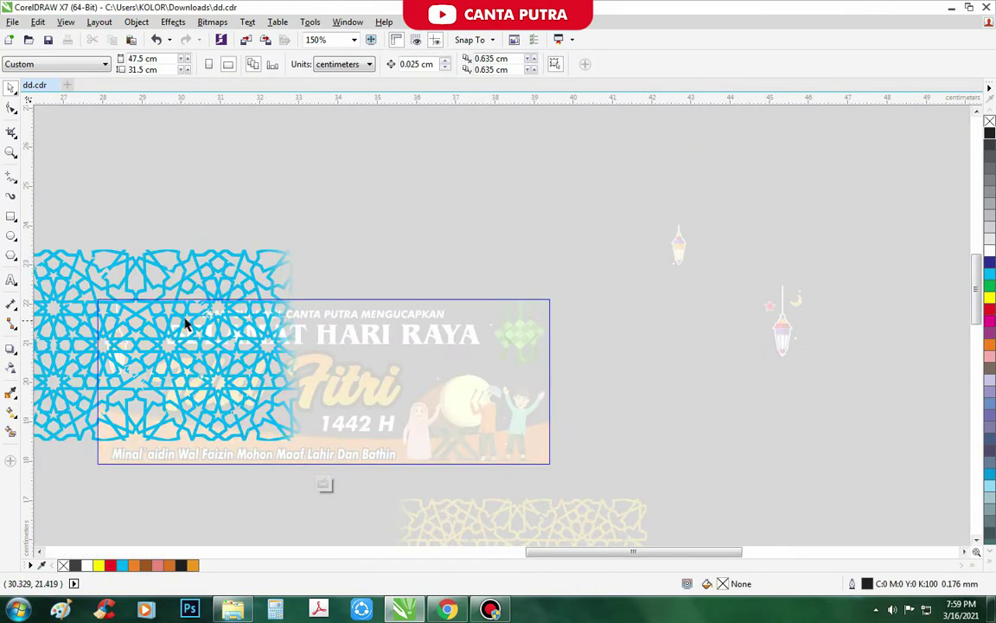
Move the clipped cyan pattern to the banner's right half, scale it down and recolour it orange #F58329
{"action": "left_click_drag", "start_coordinate": [215, 268], "coordinate": [507, 298]}
{"action": "left_click", "coordinate": [324, 482]}
{"action": "left_click", "coordinate": [296, 474]}
{"action": "left_click_drag", "start_coordinate": [493, 354], "coordinate": [561, 341]}
{"action": "left_click_drag", "start_coordinate": [667, 245], "coordinate": [630, 270]}
{"action": "left_click_drag", "start_coordinate": [594, 334], "coordinate": [594, 342]}
Fade the orange pattern out towards the banner's middle with a linear transparency and finish editing the clipped contents
{"action": "left_click", "coordinate": [11, 367]}
{"action": "left_click_drag", "start_coordinate": [389, 382], "coordinate": [527, 363]}
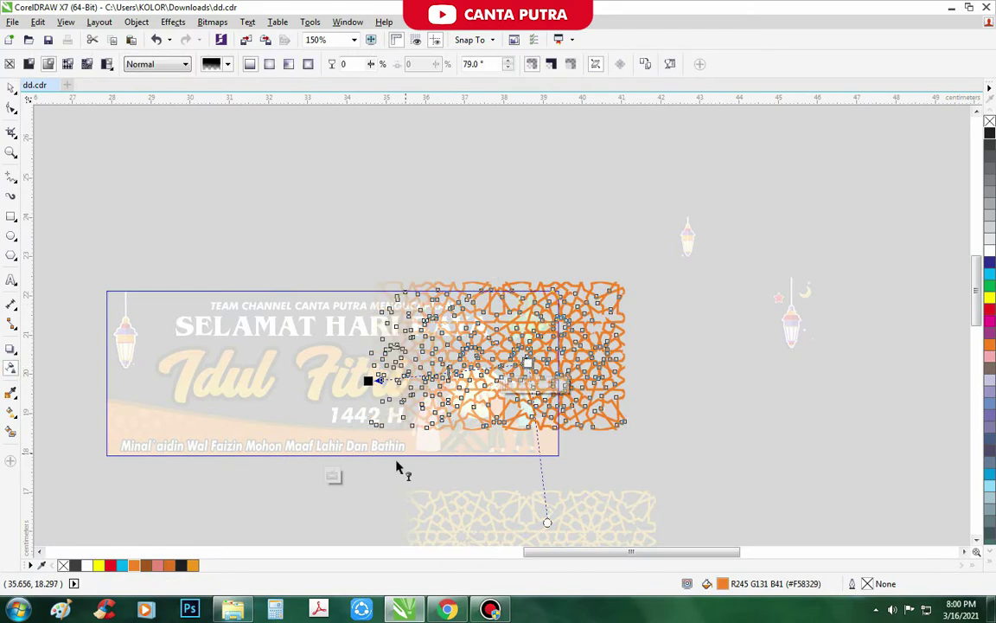
{"action": "left_click", "coordinate": [334, 476]}
{"action": "left_click", "coordinate": [670, 288]}
Move the plain lantern off the banner's left end, put the lantern with star and moon in its place, and group it
{"action": "scroll", "coordinate": [406, 343], "scroll_direction": "down", "scroll_amount": 1}
{"action": "scroll", "coordinate": [347, 353], "scroll_direction": "up", "scroll_amount": 1}
{"action": "scroll", "coordinate": [184, 367], "scroll_direction": "up", "scroll_amount": 3}
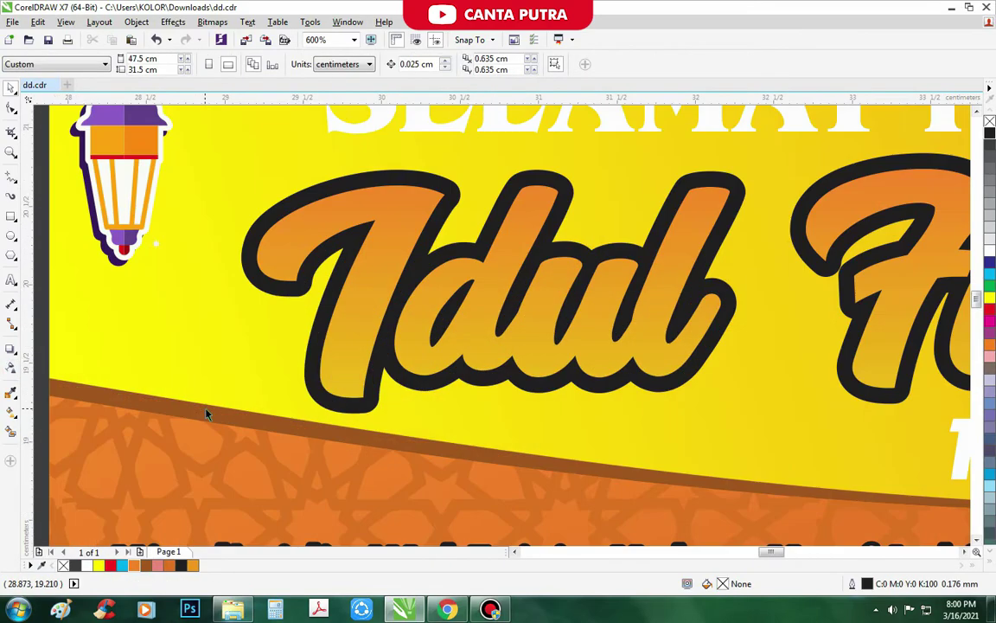
{"action": "scroll", "coordinate": [183, 366], "scroll_direction": "down", "scroll_amount": 3}
{"action": "left_click_drag", "start_coordinate": [268, 353], "coordinate": [275, 360]}
{"action": "left_click_drag", "start_coordinate": [254, 303], "coordinate": [140, 296]}
{"action": "left_click_drag", "start_coordinate": [846, 223], "coordinate": [970, 345]}
{"action": "left_click_drag", "start_coordinate": [903, 290], "coordinate": [249, 308]}
{"action": "key", "text": "ctrl+g"}
Align the lantern, star and moon group to the banner's top edge near its left end
{"action": "scroll", "coordinate": [297, 276], "scroll_direction": "up", "scroll_amount": 1}
{"action": "left_click", "coordinate": [281, 271], "text": "shift"}
{"action": "key", "text": "t"}
{"action": "key", "text": "r"}
{"action": "scroll", "coordinate": [304, 267], "scroll_direction": "down", "scroll_amount": 1}
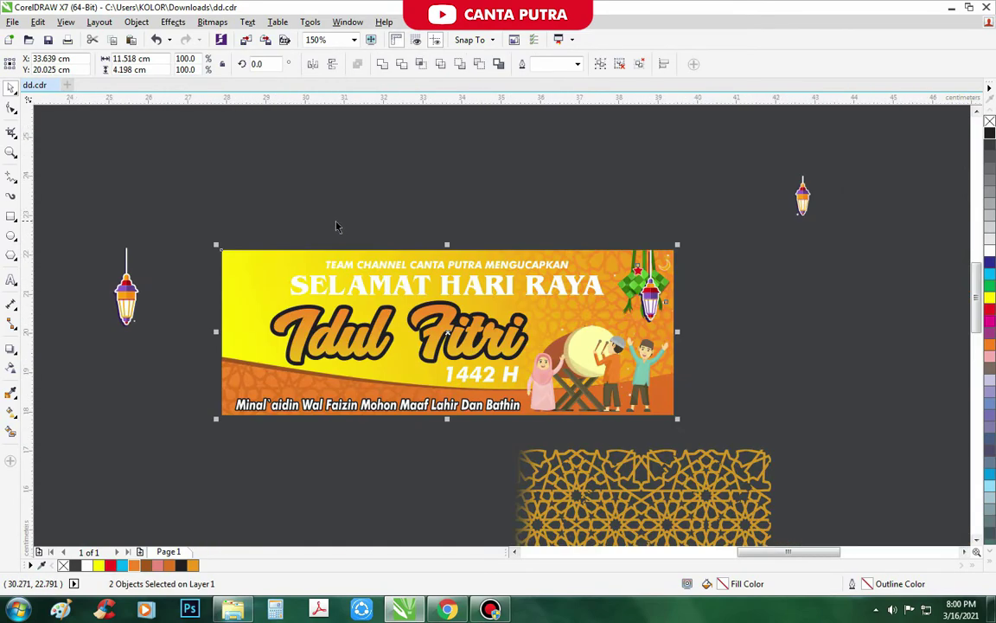
{"action": "left_click", "coordinate": [397, 217]}
Move the golden pattern from below the banner to above it and mirror it horizontally
{"action": "scroll", "coordinate": [509, 326], "scroll_direction": "down", "scroll_amount": 1}
{"action": "left_click_drag", "start_coordinate": [583, 407], "coordinate": [447, 220]}
{"action": "scroll", "coordinate": [447, 220], "scroll_direction": "up", "scroll_amount": 1}
{"action": "left_click", "coordinate": [313, 64]}
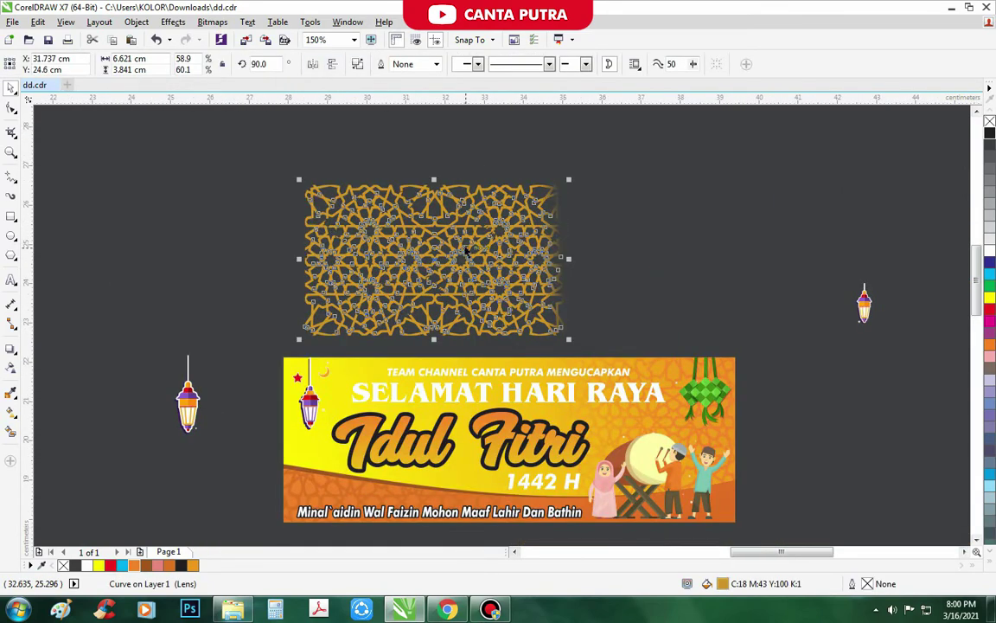
Place the golden pattern over the banner's left half and PowerClip it inside the background rectangle
{"action": "left_click_drag", "start_coordinate": [470, 271], "coordinate": [389, 420]}
{"action": "right_click", "coordinate": [389, 374]}
{"action": "left_click", "coordinate": [488, 18]}
{"action": "left_click", "coordinate": [545, 378]}
{"action": "scroll", "coordinate": [494, 288], "scroll_direction": "down", "scroll_amount": 1}
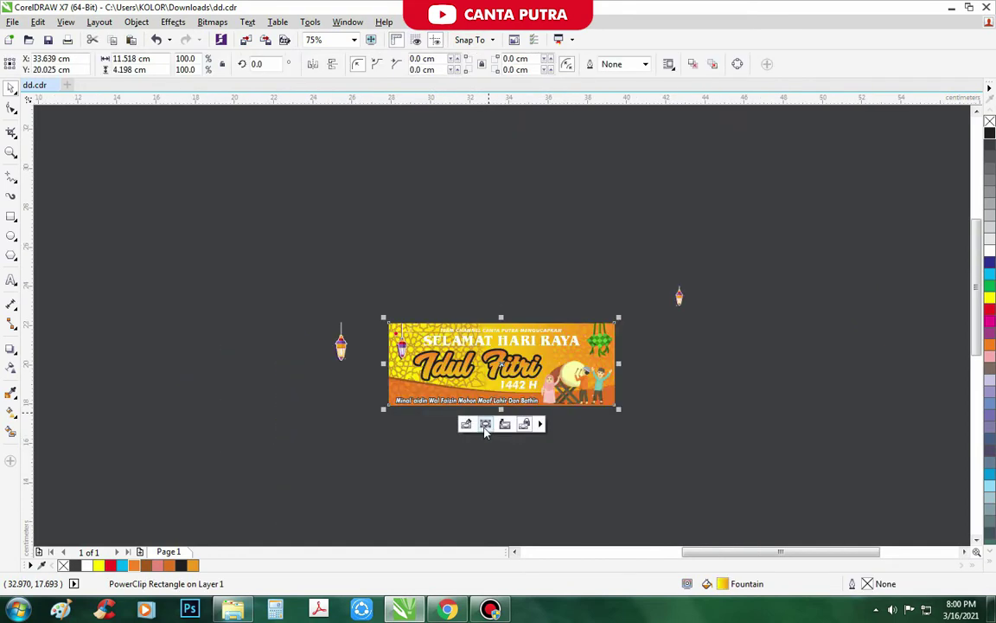
Shift the clipped golden pattern slightly left and redraw its linear transparency so it fades towards the banner's middle
{"action": "left_click", "coordinate": [468, 423]}
{"action": "left_click", "coordinate": [458, 321]}
{"action": "mouse_move", "coordinate": [491, 308]}
{"action": "left_mouse_down"}
{"action": "mouse_move", "coordinate": [543, 278]}
{"action": "mouse_move", "coordinate": [473, 309]}
{"action": "left_mouse_up"}
{"action": "left_click", "coordinate": [12, 392]}
{"action": "left_click", "coordinate": [11, 367]}
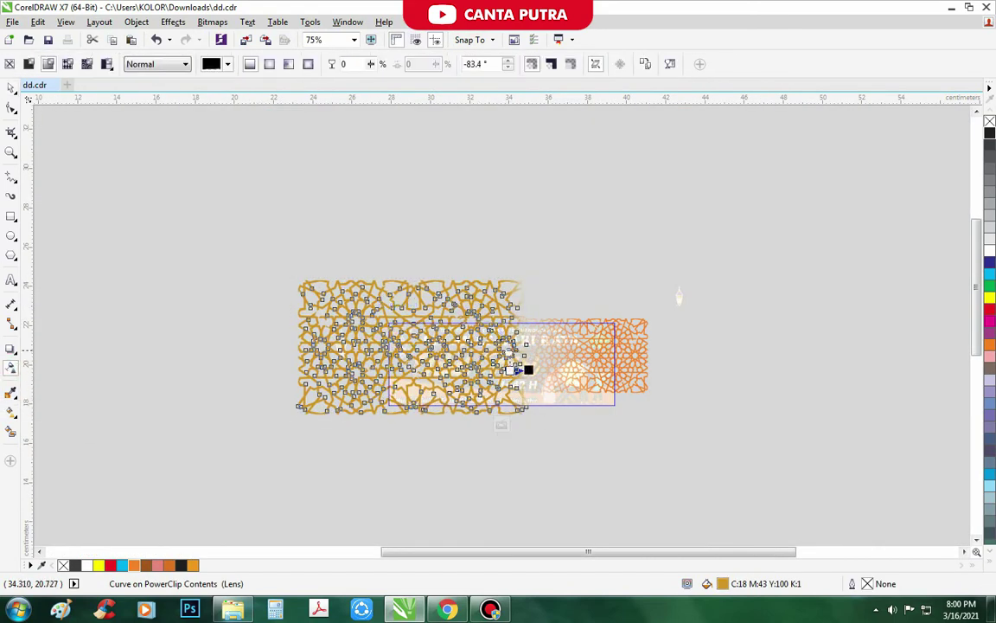
{"action": "left_click_drag", "start_coordinate": [422, 361], "coordinate": [355, 355]}
{"action": "left_click", "coordinate": [504, 423]}
{"action": "scroll", "coordinate": [487, 352], "scroll_direction": "up", "scroll_amount": 1}
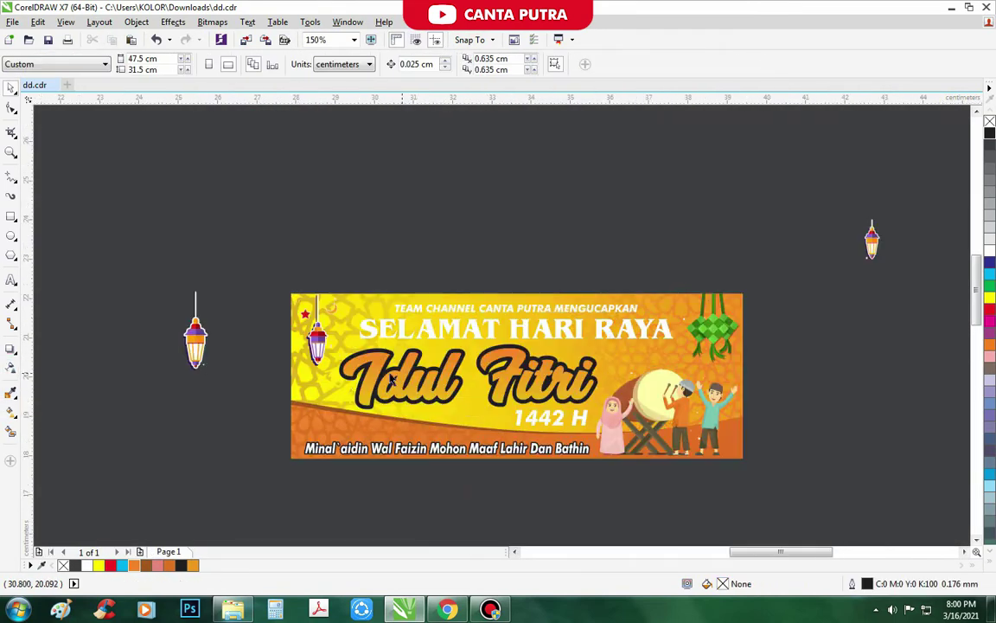
Try red, cyan and green fills on the Idul Fitri line
{"action": "scroll", "coordinate": [441, 372], "scroll_direction": "right", "scroll_amount": 1}
{"action": "left_click", "coordinate": [439, 399]}
{"action": "left_click", "coordinate": [110, 566]}
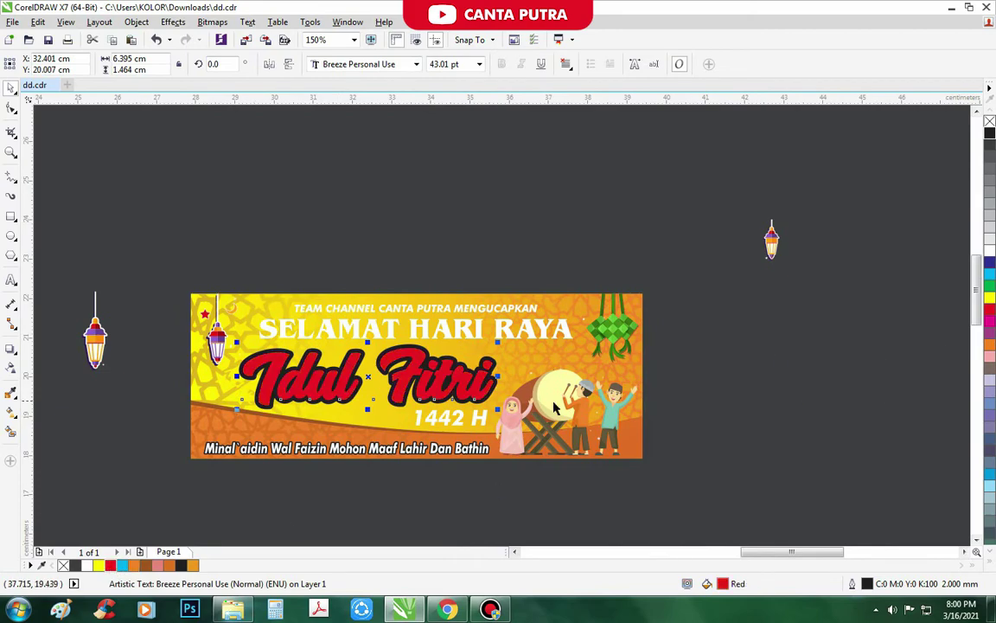
{"action": "left_click", "coordinate": [992, 275]}
{"action": "left_click", "coordinate": [990, 285]}
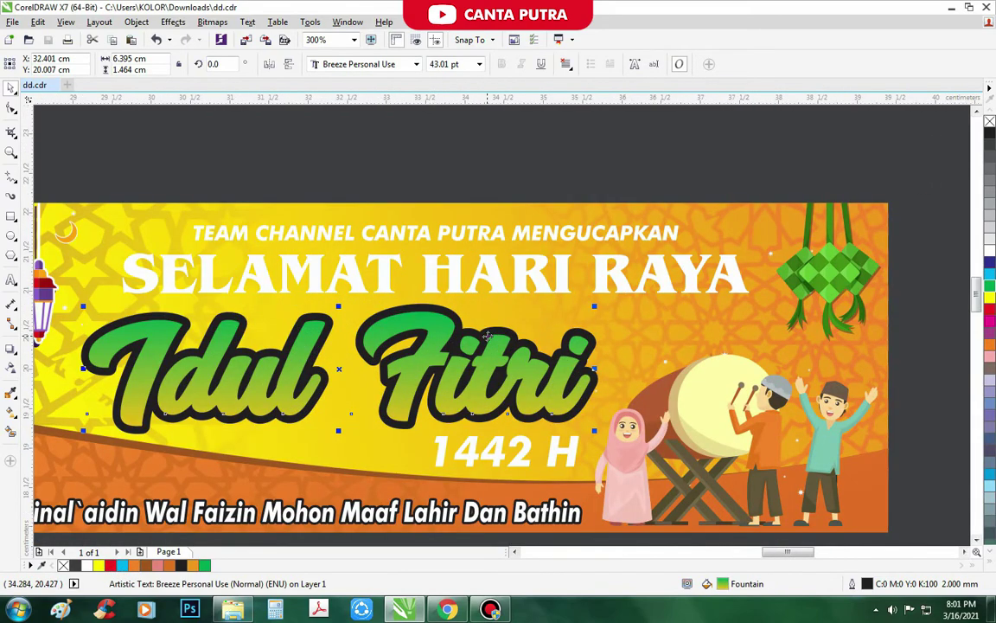
Set the Idul Fitri gradient's end colour to a lighter green and reduce the text to 40.594 pt
{"action": "key", "text": "F11"}
{"action": "left_click", "coordinate": [508, 492]}
{"action": "left_click", "coordinate": [823, 258]}
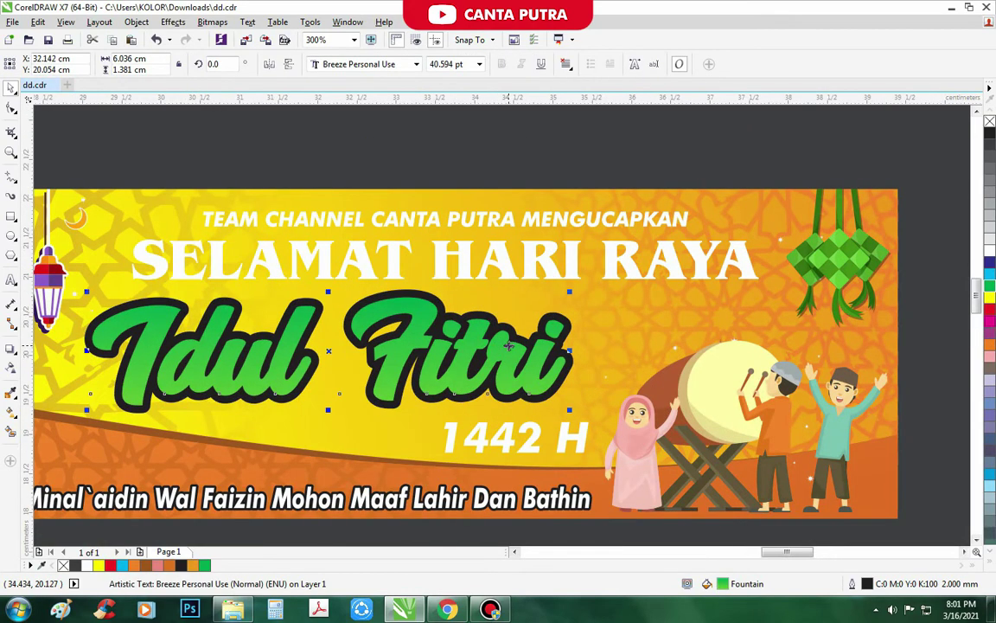
{"action": "scroll", "coordinate": [268, 250], "scroll_direction": "down", "scroll_amount": 1}
{"action": "left_click", "coordinate": [12, 216]}
{"action": "scroll", "coordinate": [387, 320], "scroll_direction": "up", "scroll_amount": 1}
{"action": "scroll", "coordinate": [485, 384], "scroll_direction": "down", "scroll_amount": 1}
{"action": "mouse_move", "coordinate": [534, 470]}
{"action": "left_mouse_down"}
{"action": "mouse_move", "coordinate": [216, 334]}
{"action": "mouse_move", "coordinate": [181, 335]}
{"action": "left_mouse_up"}
{"action": "key", "text": "space"}
{"action": "scroll", "coordinate": [392, 310], "scroll_direction": "up", "scroll_amount": 1}
{"action": "left_click", "coordinate": [421, 64]}
{"action": "left_click", "coordinate": [355, 439]}
{"action": "key", "text": "Delete"}
Create a one-step inner contour with a 0.106 cm offset and yellow outline on the Idul Fitri lettering
{"action": "left_click", "coordinate": [332, 353]}
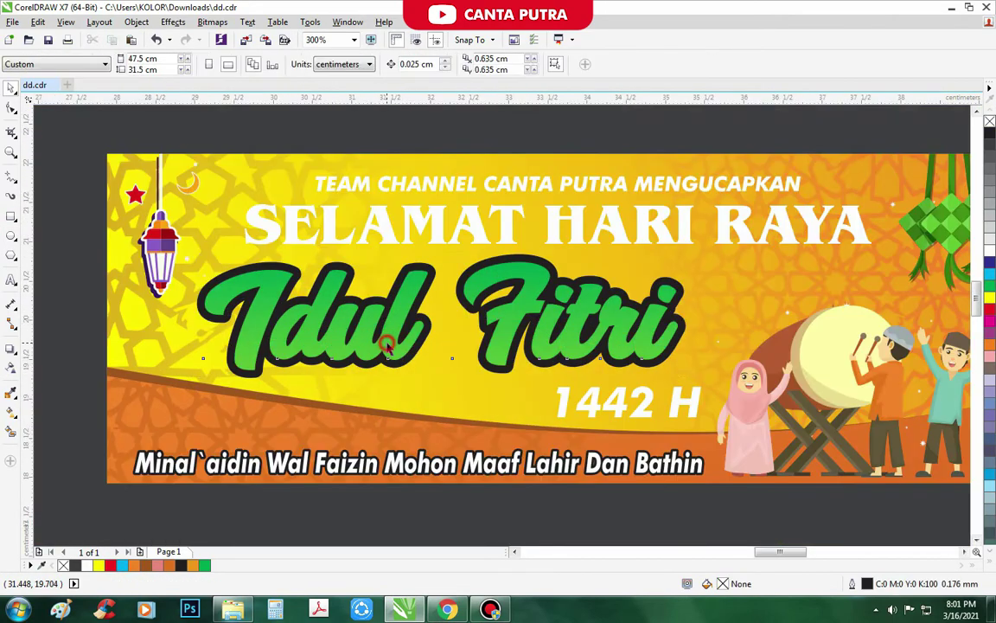
{"action": "left_click", "coordinate": [14, 351]}
{"action": "left_click", "coordinate": [39, 360]}
{"action": "scroll", "coordinate": [250, 372], "scroll_direction": "up", "scroll_amount": 1}
{"action": "left_click_drag", "start_coordinate": [300, 385], "coordinate": [340, 385]}
{"action": "left_click", "coordinate": [540, 328]}
{"action": "scroll", "coordinate": [340, 379], "scroll_direction": "down", "scroll_amount": 1}
{"action": "scroll", "coordinate": [331, 370], "scroll_direction": "up", "scroll_amount": 1}
{"action": "scroll", "coordinate": [302, 368], "scroll_direction": "down", "scroll_amount": 1}
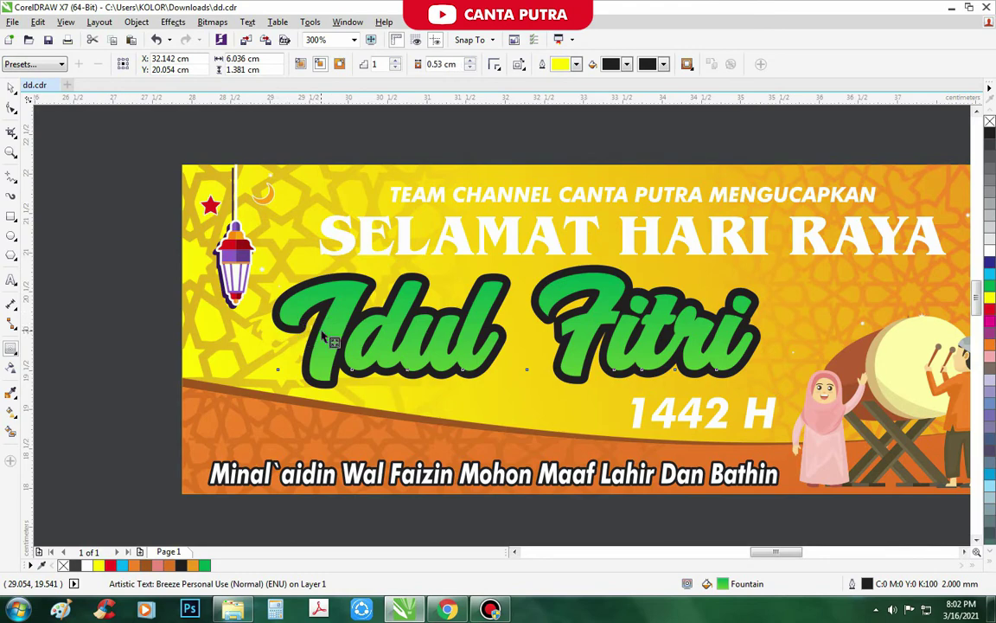
{"action": "left_click_drag", "start_coordinate": [312, 316], "coordinate": [314, 313]}
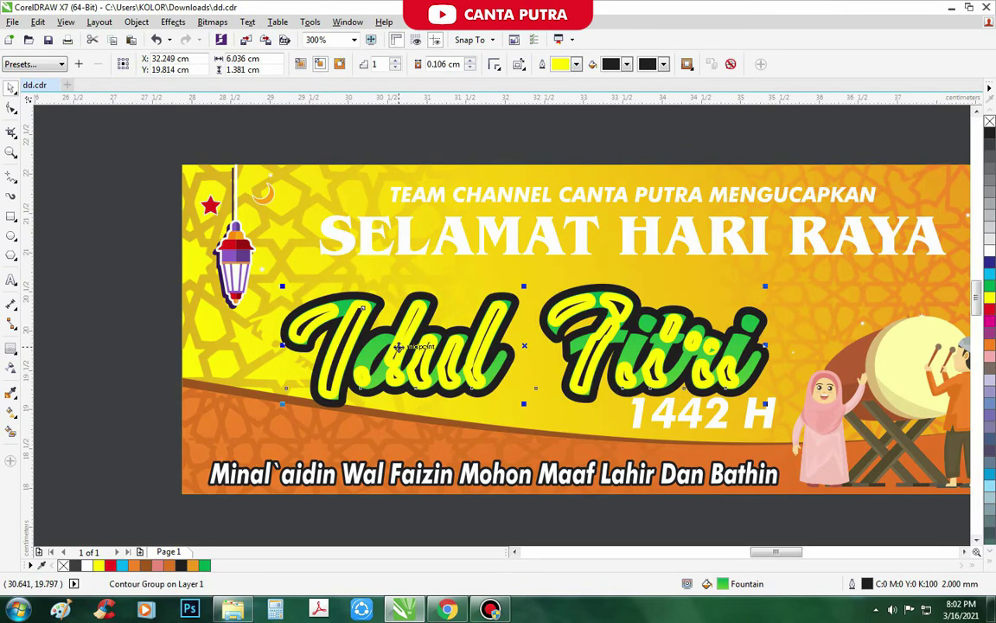
{"action": "left_click", "coordinate": [305, 306]}
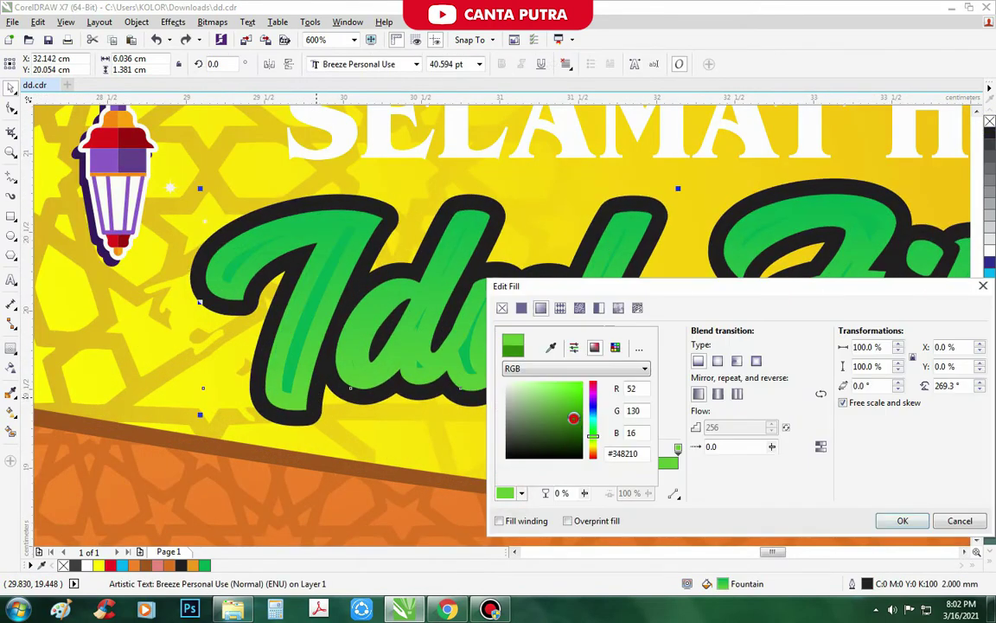
Recolour the Idul Fitri gradient to run from dark green to a lighter green
{"action": "left_click_drag", "start_coordinate": [574, 419], "coordinate": [548, 387]}
{"action": "left_click_drag", "start_coordinate": [571, 431], "coordinate": [569, 423]}
{"action": "left_click", "coordinate": [498, 449]}
{"action": "left_click", "coordinate": [521, 493]}
{"action": "left_click", "coordinate": [547, 397]}
{"action": "left_click_drag", "start_coordinate": [521, 389], "coordinate": [529, 355]}
{"action": "key", "text": "Return"}
{"action": "scroll", "coordinate": [533, 376], "scroll_direction": "down", "scroll_amount": 1}
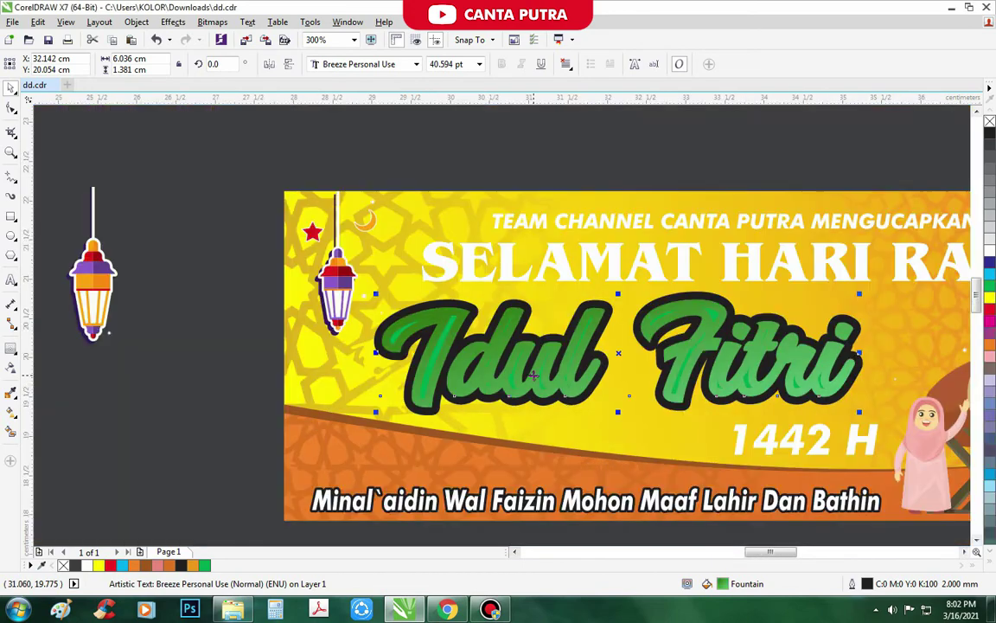
{"action": "scroll", "coordinate": [533, 374], "scroll_direction": "down", "scroll_amount": 2}
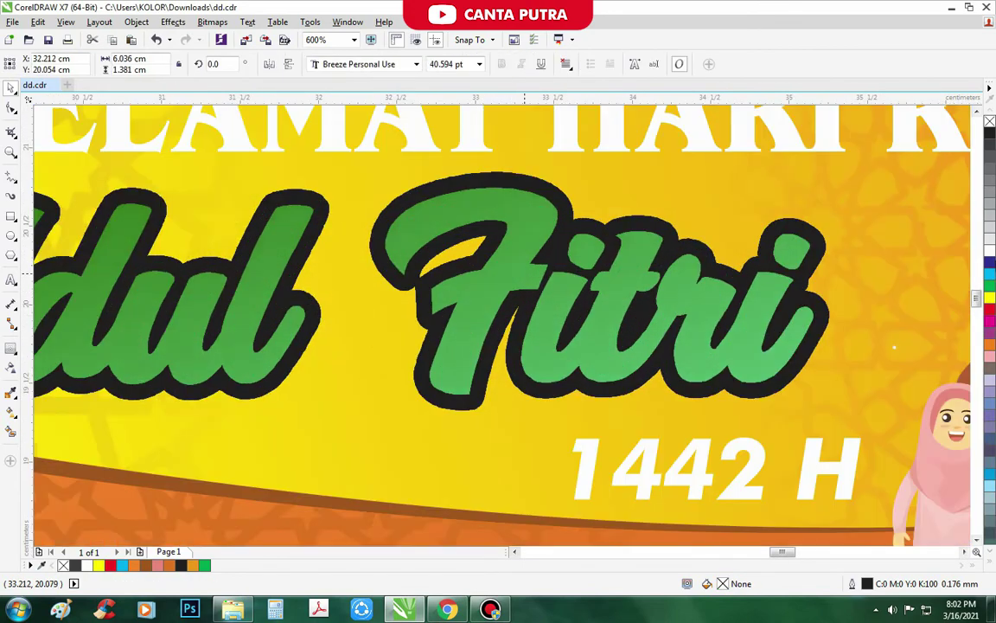
Fill the Idul Fitri line with a vertical gradient from red at the top to purple at the bottom
{"action": "left_click", "coordinate": [990, 309]}
{"action": "key", "text": "F11"}
{"action": "left_click", "coordinate": [506, 493]}
{"action": "mouse_move", "coordinate": [572, 408]}
{"action": "left_mouse_down"}
{"action": "mouse_move", "coordinate": [588, 367]}
{"action": "mouse_move", "coordinate": [585, 396]}
{"action": "left_mouse_up"}
{"action": "left_click", "coordinate": [896, 517]}
{"action": "scroll", "coordinate": [692, 384], "scroll_direction": "down", "scroll_amount": 1}
{"action": "key", "text": "Escape"}
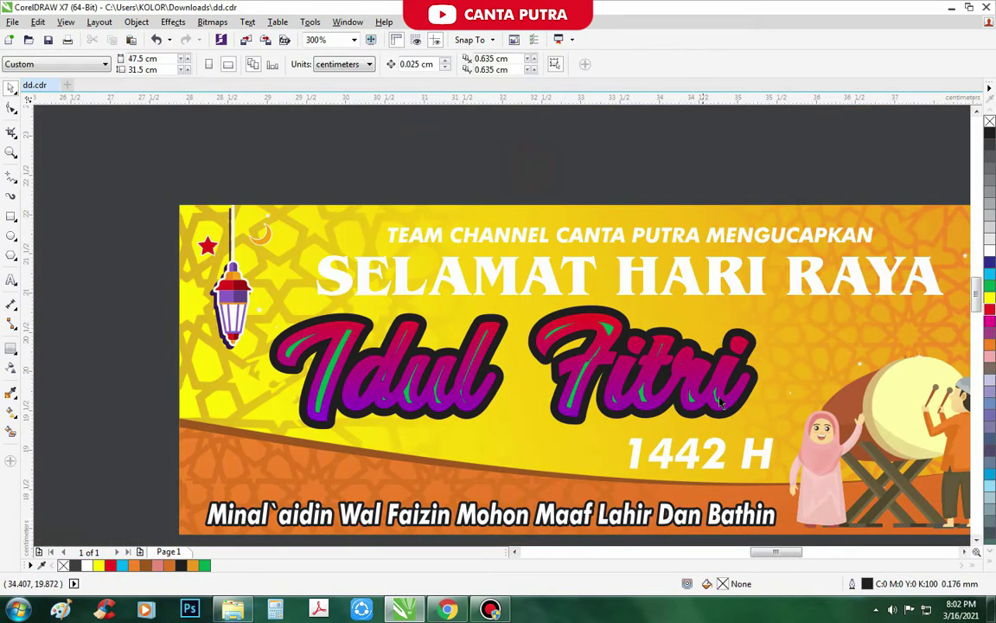
Change the Idul Fitri line's outline to white with a width of 1 mm
{"action": "scroll", "coordinate": [716, 399], "scroll_direction": "up", "scroll_amount": 1}
{"action": "left_click", "coordinate": [716, 398]}
{"action": "right_click", "coordinate": [990, 250]}
{"action": "key", "text": "F12"}
{"action": "left_click_drag", "start_coordinate": [394, 216], "coordinate": [19, 108]}
{"action": "type", "text": "1"}
{"action": "key", "text": "Return"}
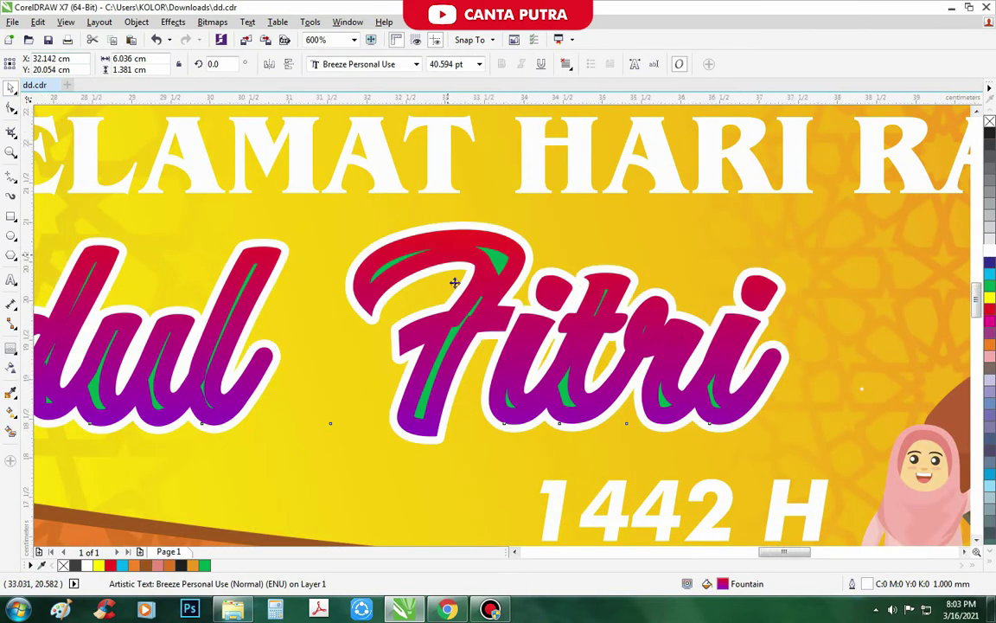
{"action": "scroll", "coordinate": [449, 266], "scroll_direction": "down", "scroll_amount": 1}
{"action": "key", "text": "Escape"}
Recolour the highlight shapes inside the Idul Fitri letters magenta
{"action": "scroll", "coordinate": [548, 286], "scroll_direction": "up", "scroll_amount": 1}
{"action": "left_click", "coordinate": [351, 316]}
{"action": "left_click", "coordinate": [348, 320]}
{"action": "left_click", "coordinate": [990, 321]}
{"action": "scroll", "coordinate": [629, 332], "scroll_direction": "down", "scroll_amount": 1}
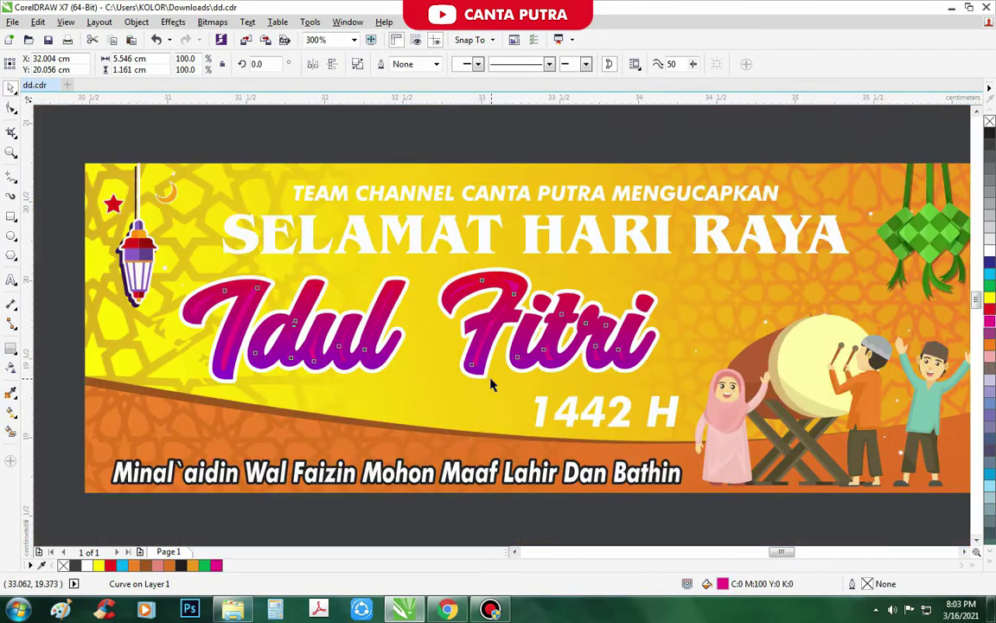
Place a dark blue C100 M100 copy of Idul Fitri with a 2 mm outline behind the original, and recolour that outline brown
{"action": "scroll", "coordinate": [493, 385], "scroll_direction": "up", "scroll_amount": 1}
{"action": "left_click", "coordinate": [485, 380]}
{"action": "left_click", "coordinate": [990, 262]}
{"action": "right_click", "coordinate": [990, 262]}
{"action": "key", "text": "F12"}
{"action": "double_click", "coordinate": [387, 212]}
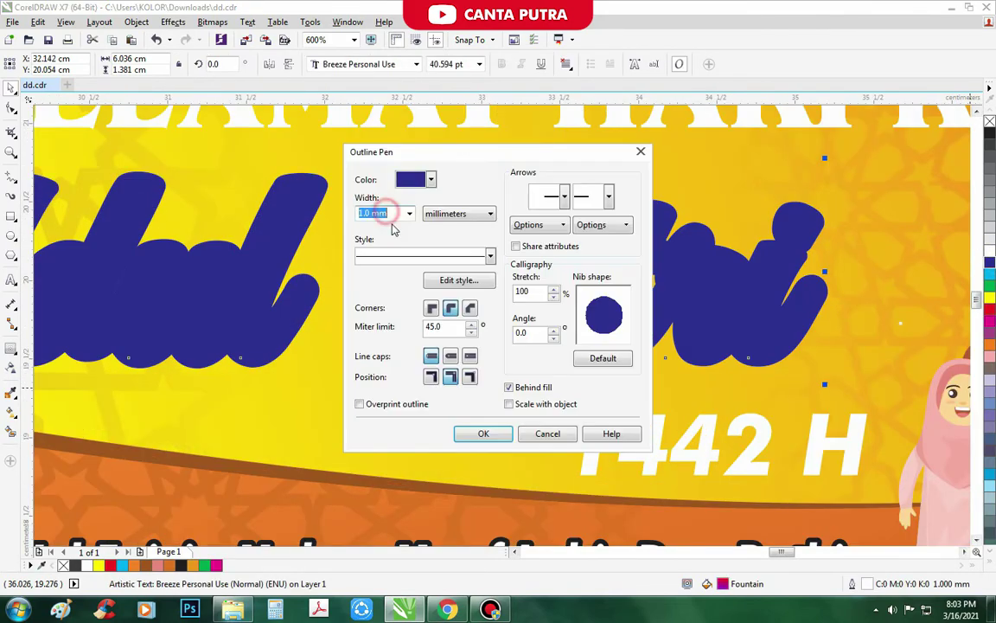
{"action": "type", "text": "2"}
{"action": "key", "text": "Return"}
{"action": "key", "text": "ctrl+Page_Down"}
{"action": "key", "text": "ctrl+Page_Down"}
{"action": "scroll", "coordinate": [351, 318], "scroll_direction": "down", "scroll_amount": 2}
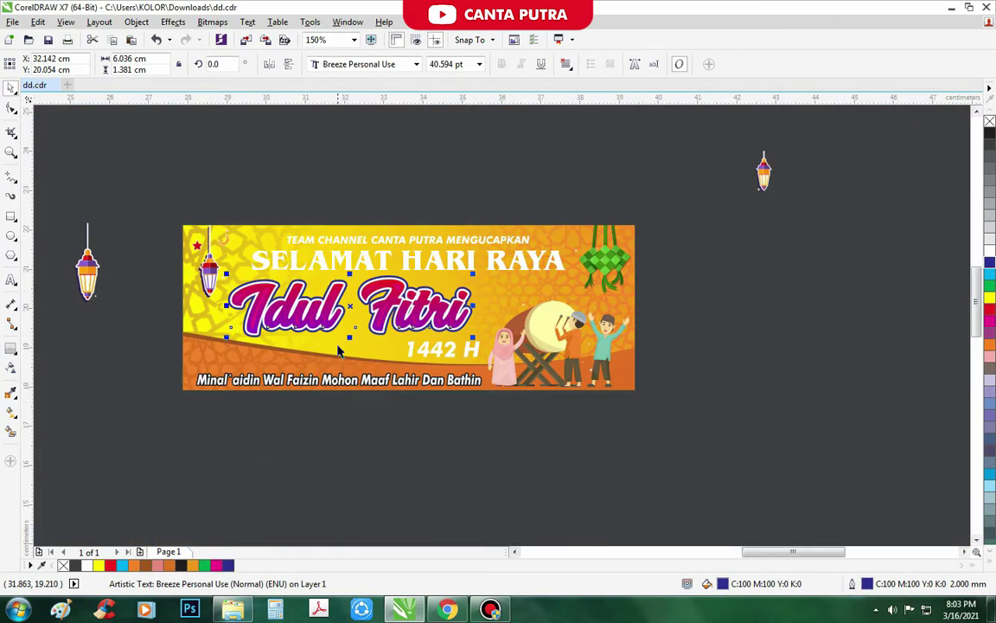
{"action": "right_click", "coordinate": [146, 566]}
{"action": "key", "text": "Escape"}
Reduce the SELAMAT HARI RAYA heading to 18.907 pt
{"action": "scroll", "coordinate": [416, 262], "scroll_direction": "up", "scroll_amount": 1}
{"action": "left_click", "coordinate": [416, 262]}
{"action": "left_click_drag", "start_coordinate": [719, 286], "coordinate": [664, 281]}
{"action": "scroll", "coordinate": [532, 326], "scroll_direction": "down", "scroll_amount": 1}
{"action": "scroll", "coordinate": [493, 383], "scroll_direction": "up", "scroll_amount": 1}
Give the SELAMAT HARI RAYA heading a white fill and a 2 mm black outline placed behind the fill
{"action": "left_click", "coordinate": [495, 384]}
{"action": "scroll", "coordinate": [479, 383], "scroll_direction": "down", "scroll_amount": 1}
{"action": "scroll", "coordinate": [346, 276], "scroll_direction": "up", "scroll_amount": 1}
{"action": "left_click", "coordinate": [529, 309]}
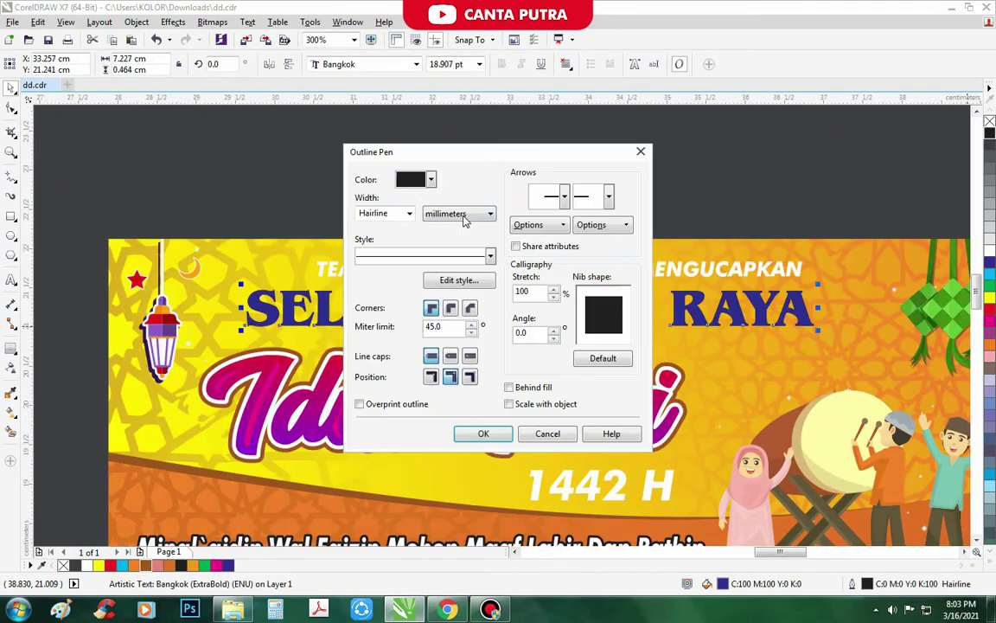
{"action": "key", "text": "F12"}
{"action": "double_click", "coordinate": [387, 213]}
{"action": "type", "text": "2"}
{"action": "key", "text": "Return"}
{"action": "key", "text": "F12"}
{"action": "left_click", "coordinate": [509, 388]}
{"action": "key", "text": "Return"}
{"action": "left_click", "coordinate": [990, 250]}
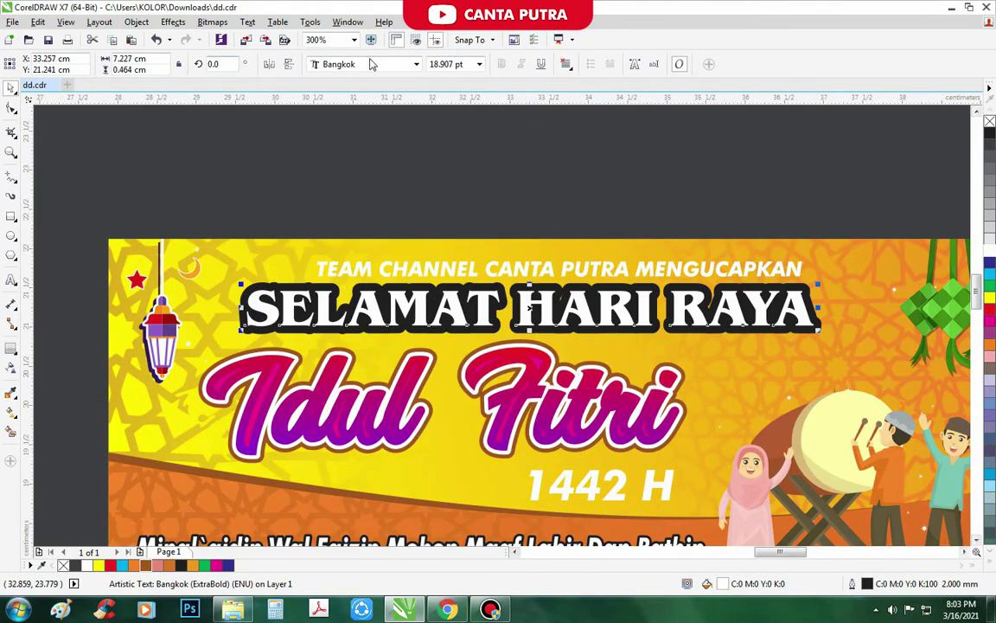
{"action": "left_click", "coordinate": [348, 64]}
{"action": "scroll", "coordinate": [406, 346], "scroll_direction": "down", "scroll_amount": 10}
{"action": "scroll", "coordinate": [403, 286], "scroll_direction": "down", "scroll_amount": 14}
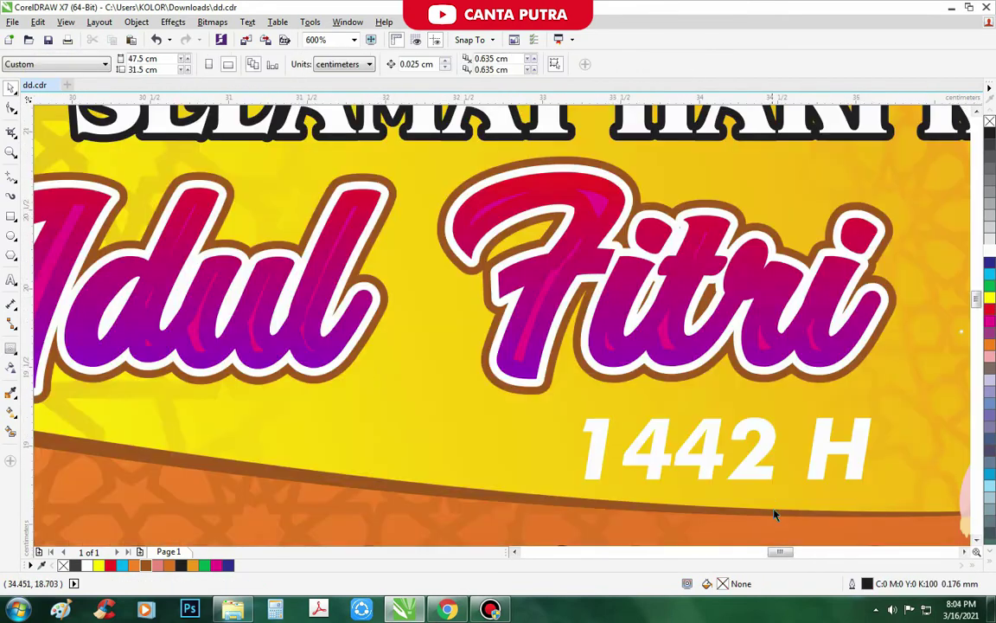
Place a yellow copy of the outlined Idul Fitri lettering behind it, offset slightly down and to the right as a shadow
{"action": "left_click", "coordinate": [892, 610]}
{"action": "left_click", "coordinate": [537, 400]}
{"action": "left_click_drag", "start_coordinate": [537, 393], "coordinate": [542, 401]}
{"action": "right_click", "coordinate": [542, 401]}
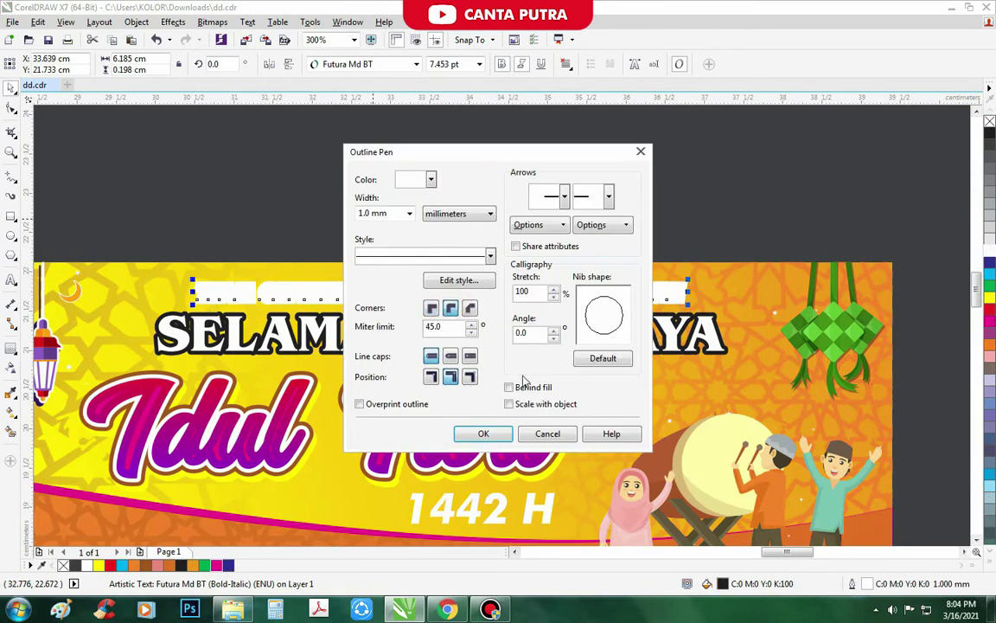
Put the white outline of the TEAM CHANNEL CANTA PUTRA MENGUCAPKAN line behind its fill and set its width to 0.5 mm
{"action": "left_click", "coordinate": [510, 388]}
{"action": "left_click", "coordinate": [484, 433]}
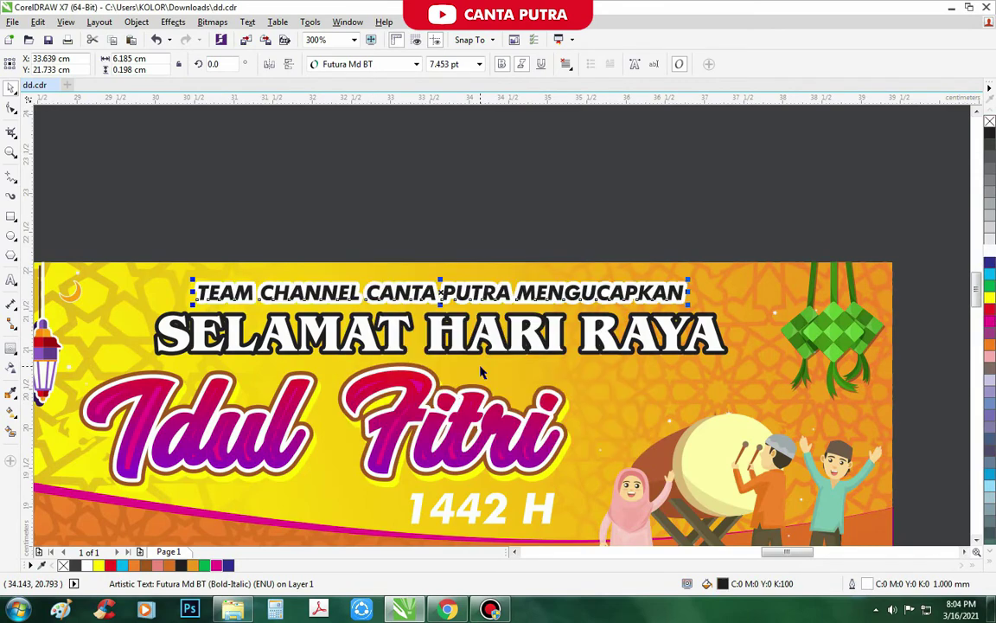
{"action": "key", "text": "F12"}
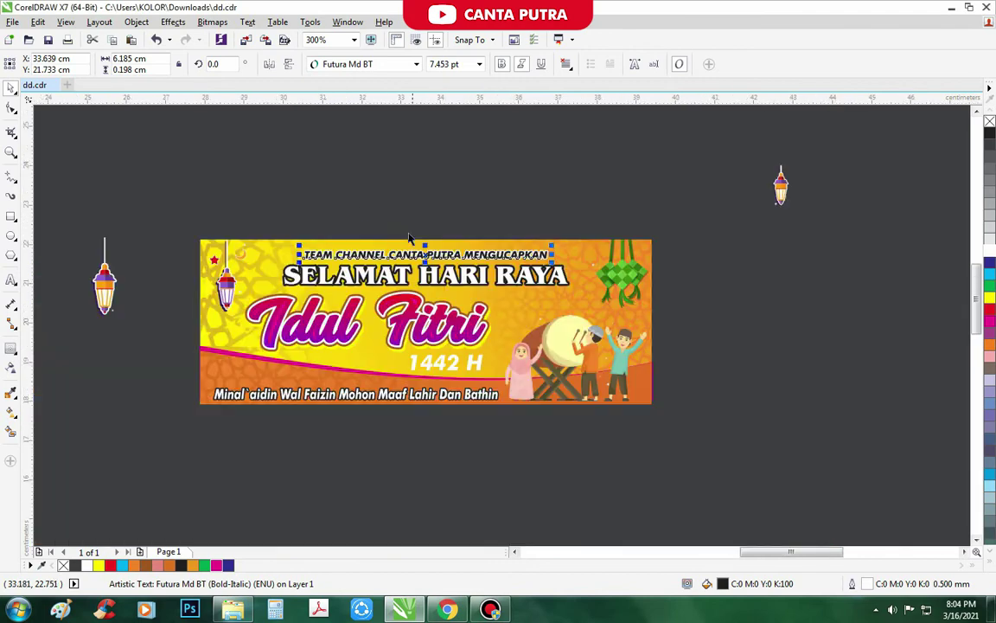
{"action": "left_click", "coordinate": [320, 198]}
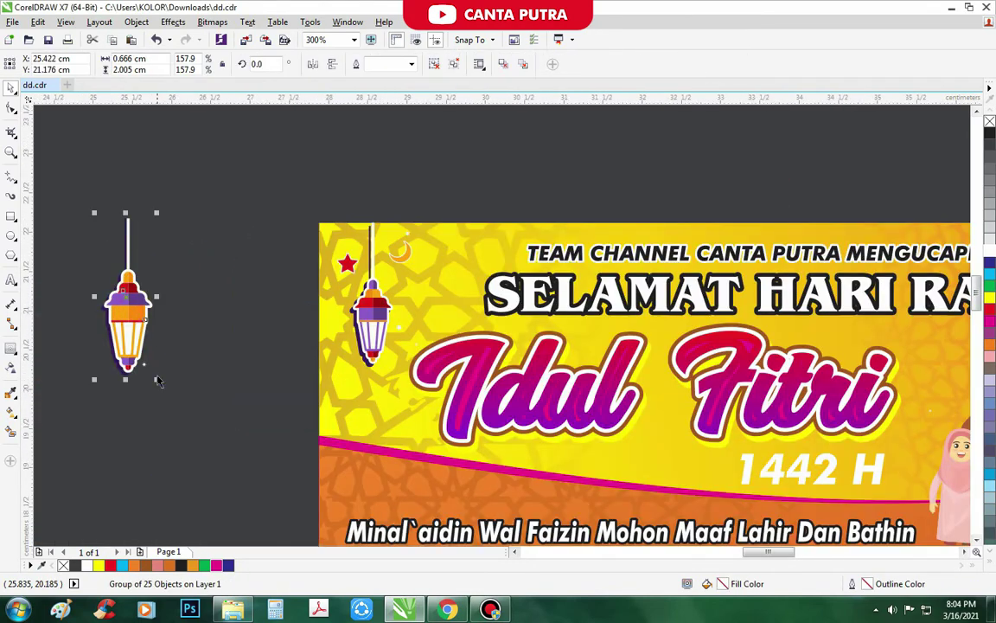
Place the two spare lanterns on the banner, one scaled down beside the left lantern and one beside the green ketupat
{"action": "left_click_drag", "start_coordinate": [131, 294], "coordinate": [382, 268]}
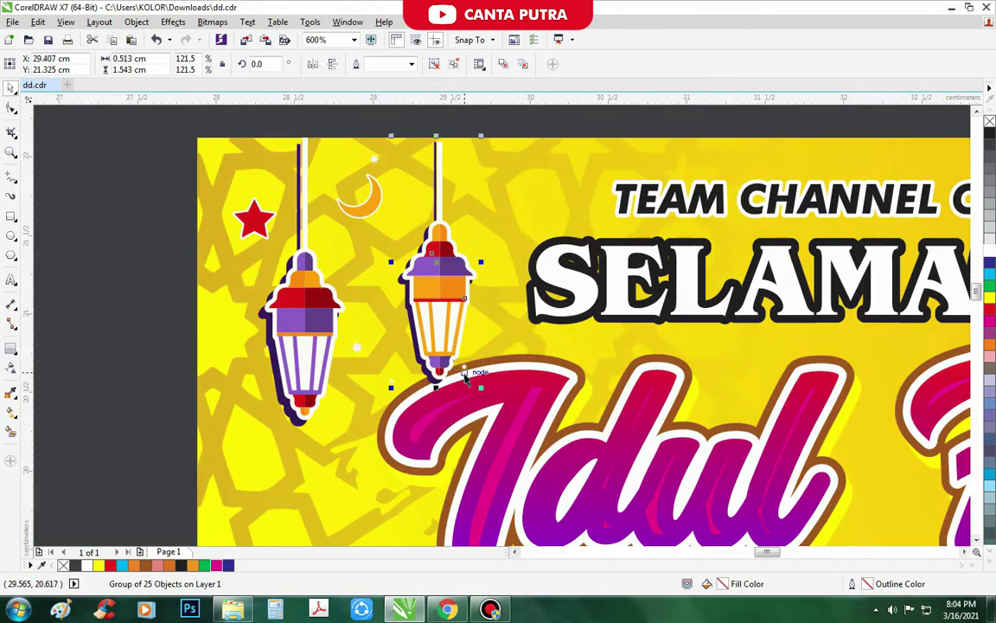
{"action": "left_click_drag", "start_coordinate": [400, 378], "coordinate": [378, 374]}
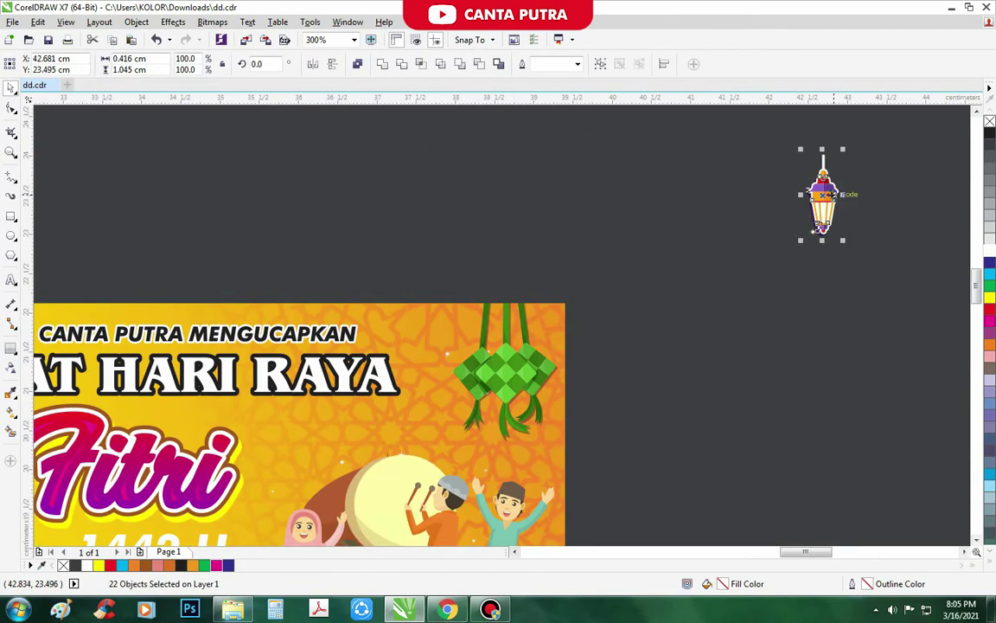
{"action": "left_click_drag", "start_coordinate": [837, 183], "coordinate": [436, 344]}
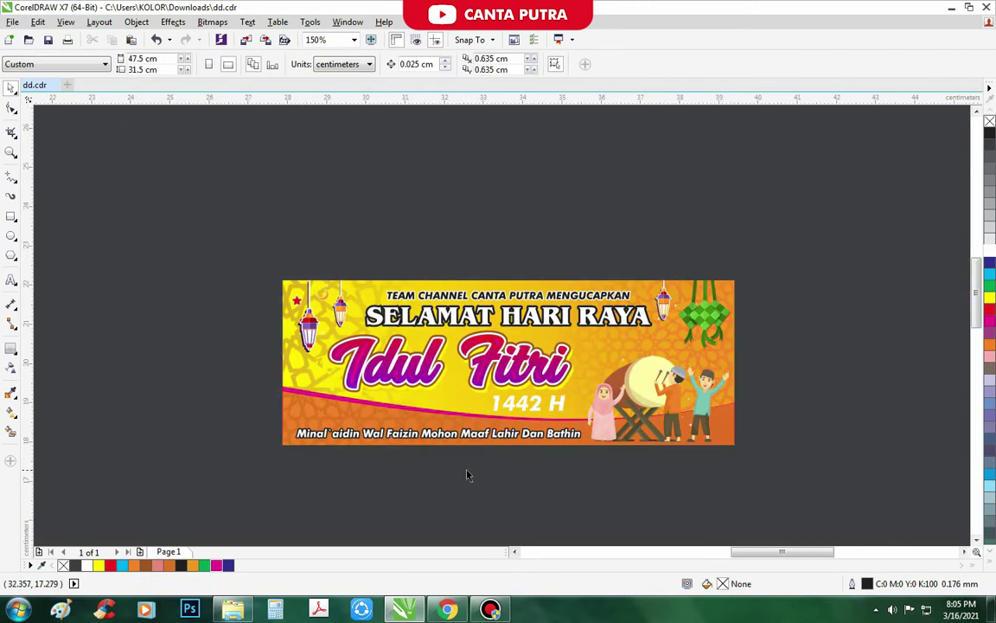
Fill the SELAMAT HARI RAYA heading green C100 Y100 with a 1 mm white outline
{"action": "left_click", "coordinate": [580, 319]}
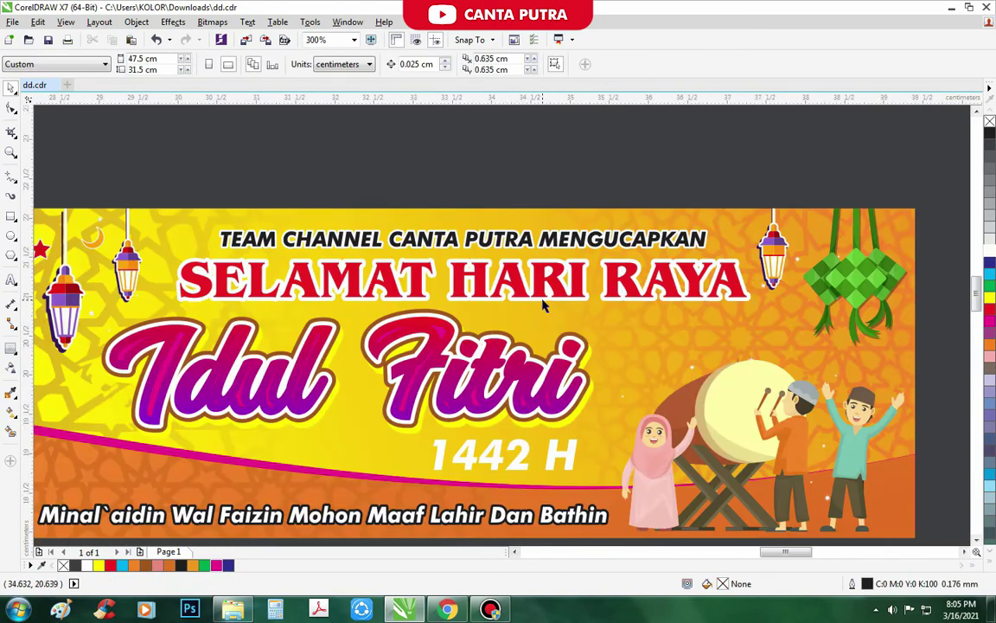
{"action": "left_click", "coordinate": [544, 298]}
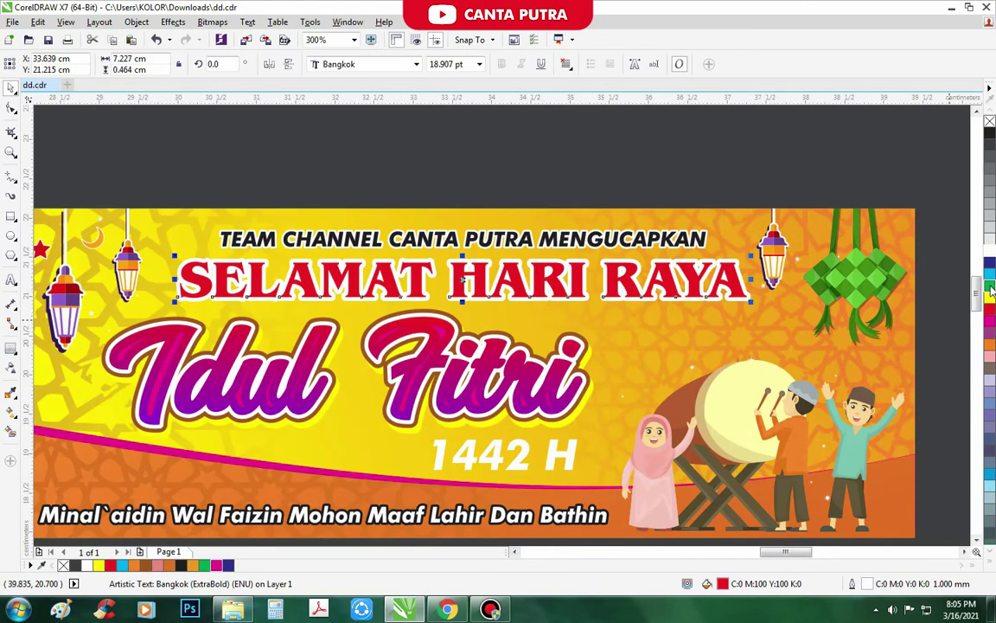
{"action": "left_click", "coordinate": [990, 285]}
{"action": "right_click", "coordinate": [990, 285]}
{"action": "right_click", "coordinate": [990, 134]}
{"action": "right_click", "coordinate": [990, 250]}
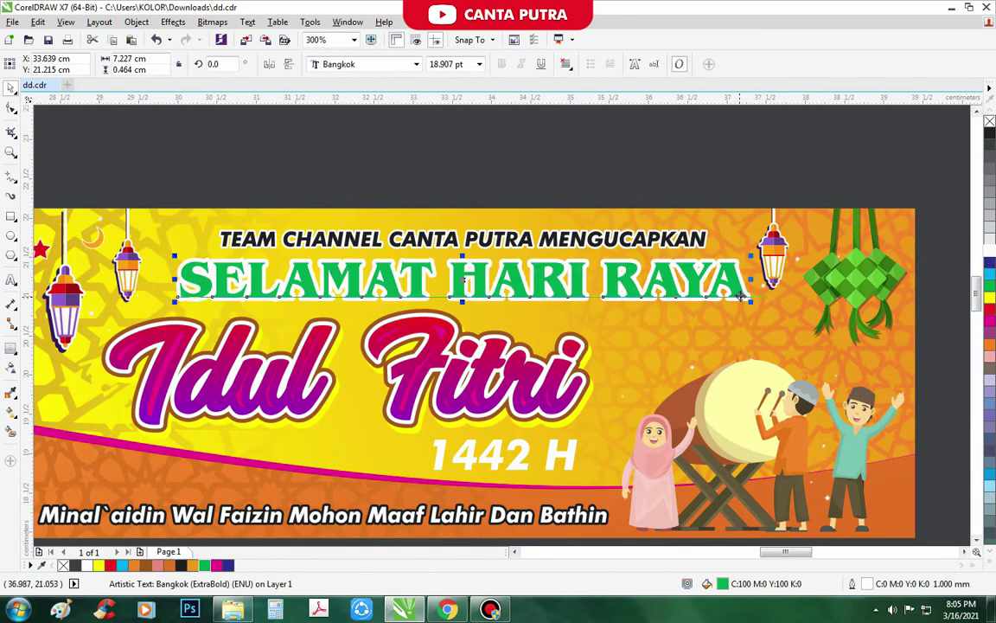
Try a magenta fill on the SELAMAT HARI RAYA heading, undo it, and fill the heading brown instead
{"action": "right_click", "coordinate": [99, 567]}
{"action": "scroll", "coordinate": [368, 376], "scroll_direction": "down", "scroll_amount": 1}
{"action": "scroll", "coordinate": [546, 318], "scroll_direction": "up", "scroll_amount": 1}
{"action": "left_click", "coordinate": [215, 565]}
{"action": "key", "text": "ctrl+z"}
{"action": "left_click", "coordinate": [144, 565]}
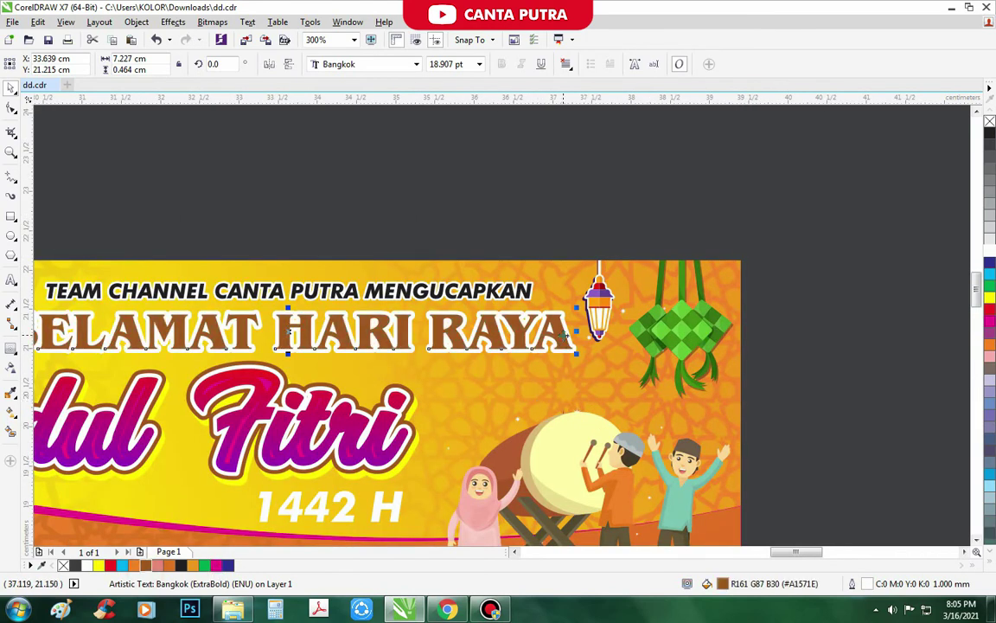
Apply a linear fountain fill blending brown and red to the SELAMAT HARI RAYA heading
{"action": "key", "text": "F11"}
{"action": "left_click", "coordinate": [519, 492]}
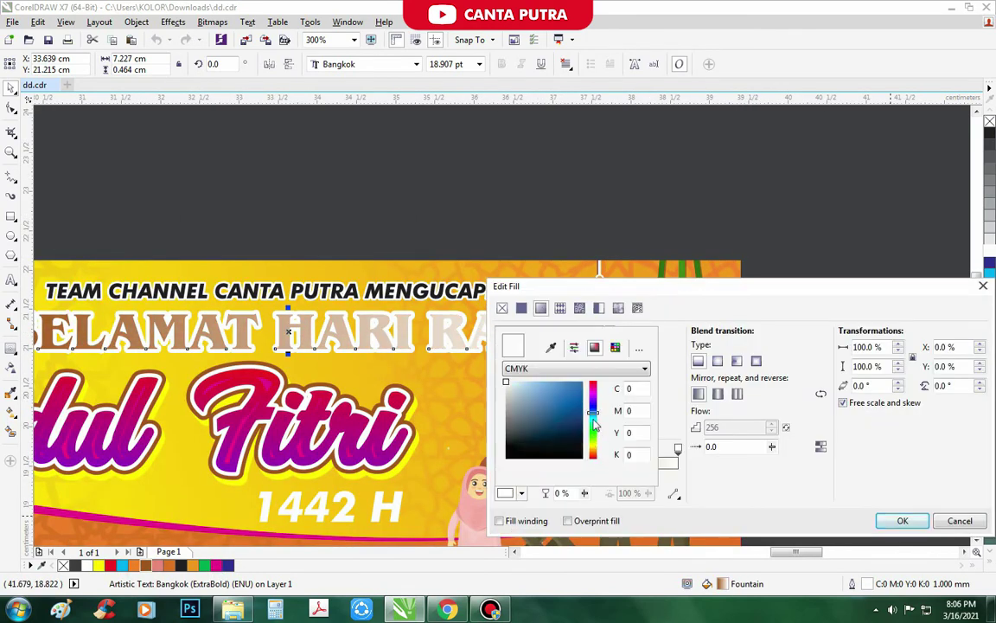
{"action": "left_click", "coordinate": [553, 417]}
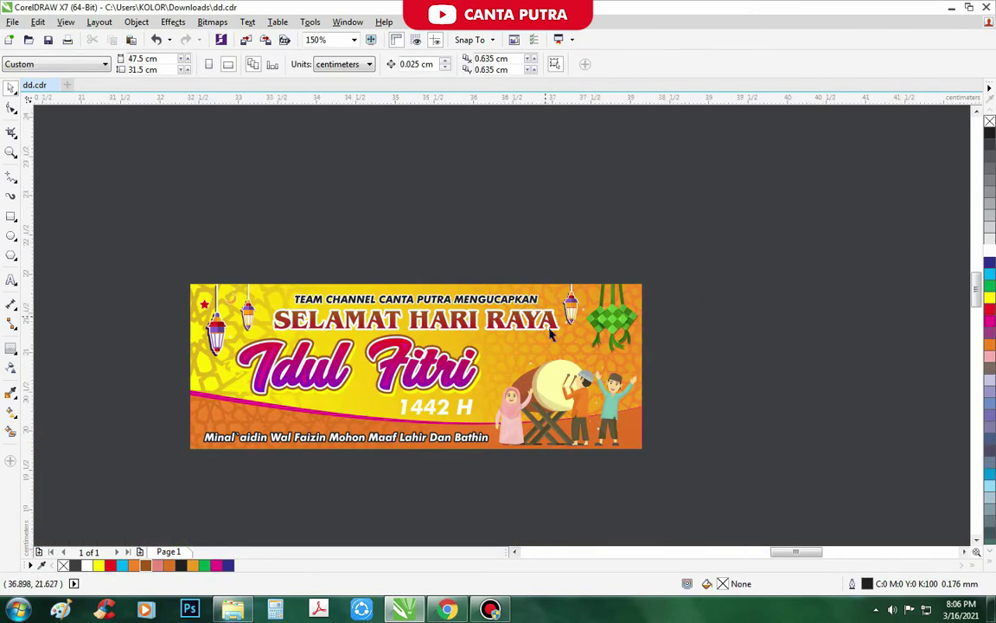
Add a dark offset shadow behind the SELAMAT HARI RAYA heading and select the 1442 H text
{"action": "left_click", "coordinate": [546, 322]}
{"action": "scroll", "coordinate": [547, 322], "scroll_direction": "up", "scroll_amount": 3}
{"action": "scroll", "coordinate": [562, 307], "scroll_direction": "down", "scroll_amount": 2}
{"action": "left_click", "coordinate": [346, 486]}
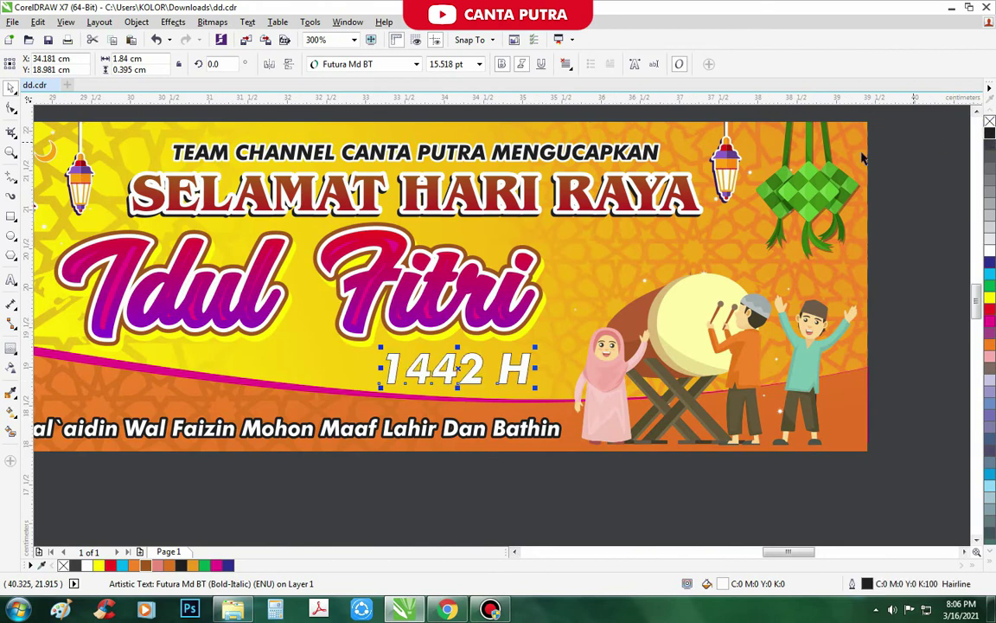